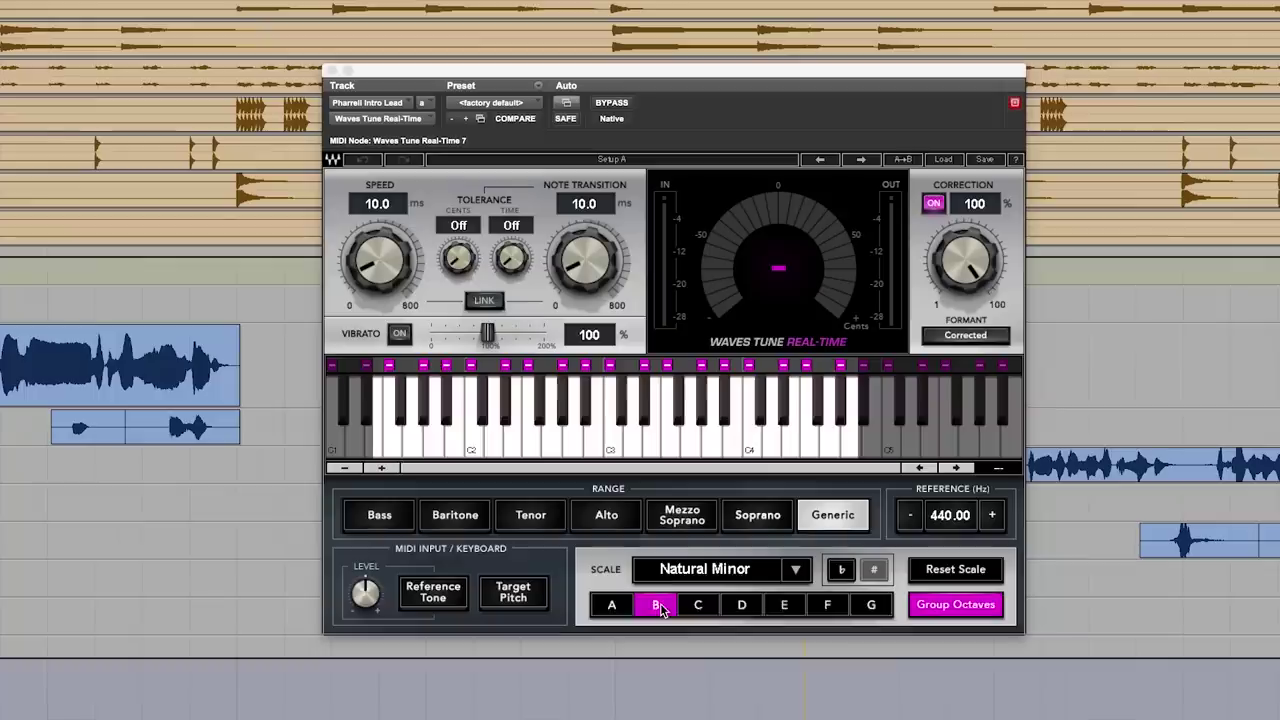
Step: Focus the Waves Tune Real-Time window on Pharrell Intro Lead, set to B Natural Minor
left_click(660, 610)
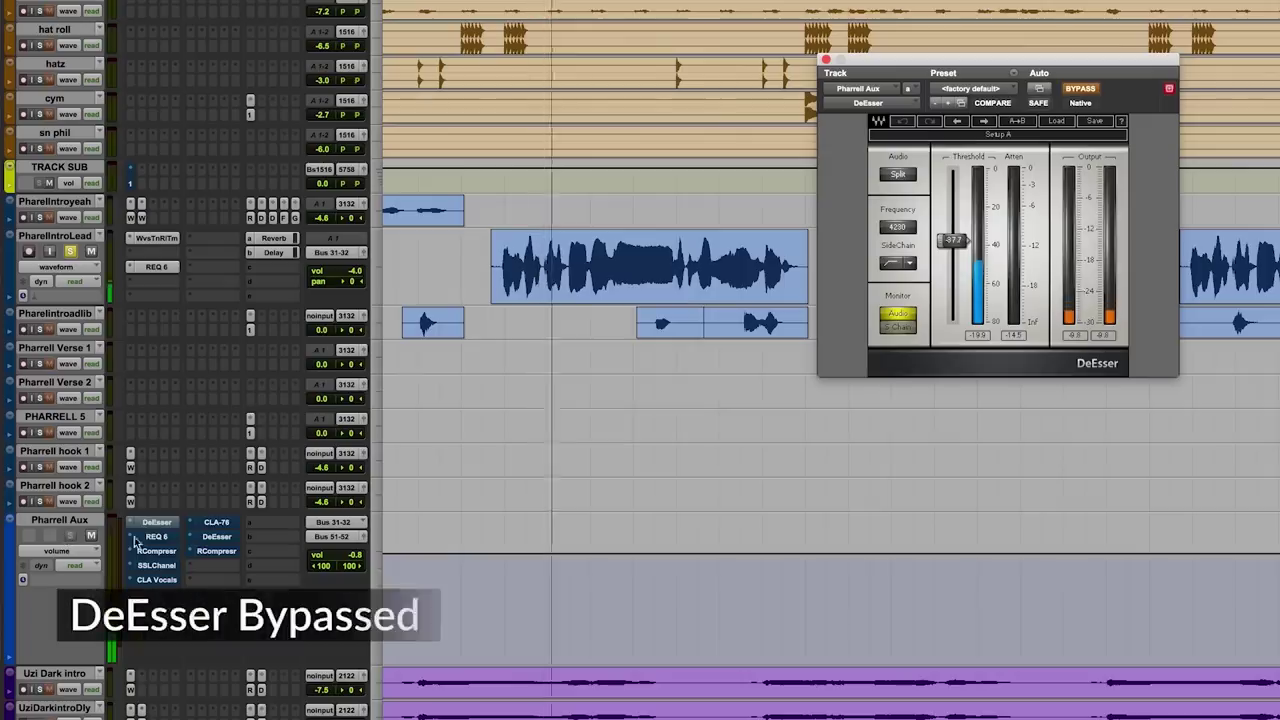
Step: Turn the Pharrell Aux DeEsser back on after hearing it bypassed
left_click(156, 525, "super")
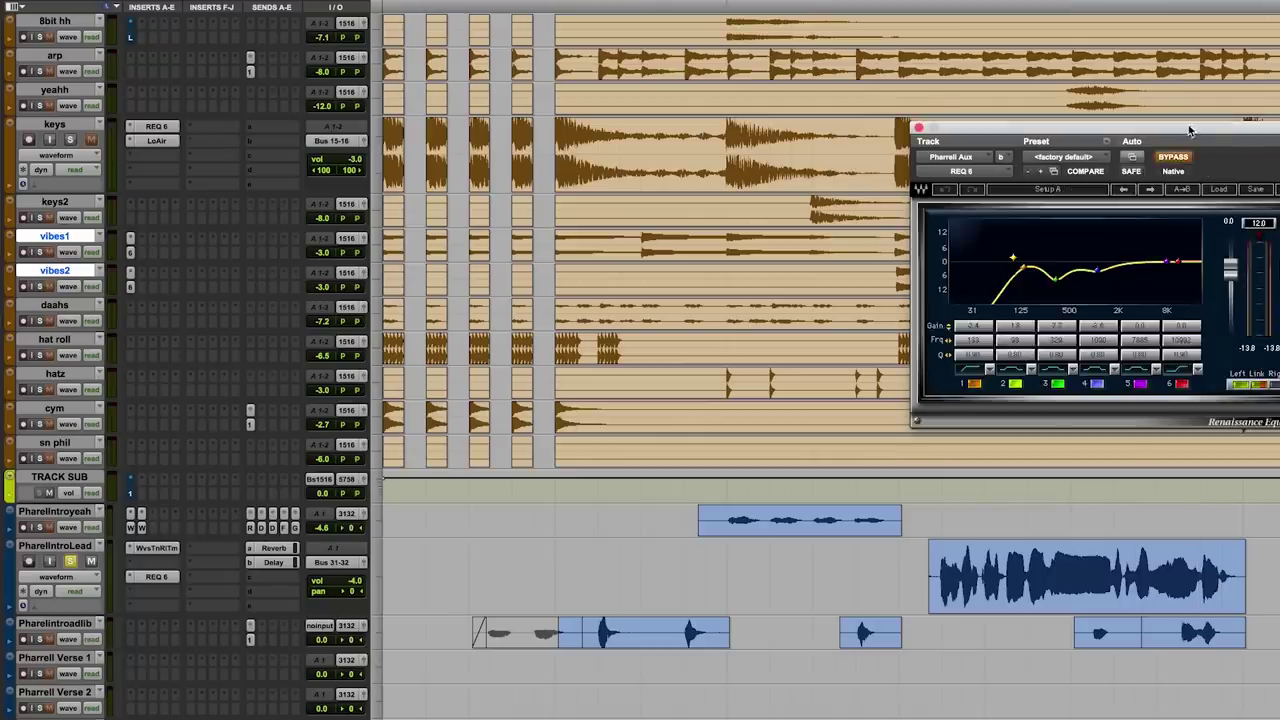
Step: Center the REQ 6 window and A/B its bypass, leaving the EQ active
left_click_drag(1190, 131, 990, 201)
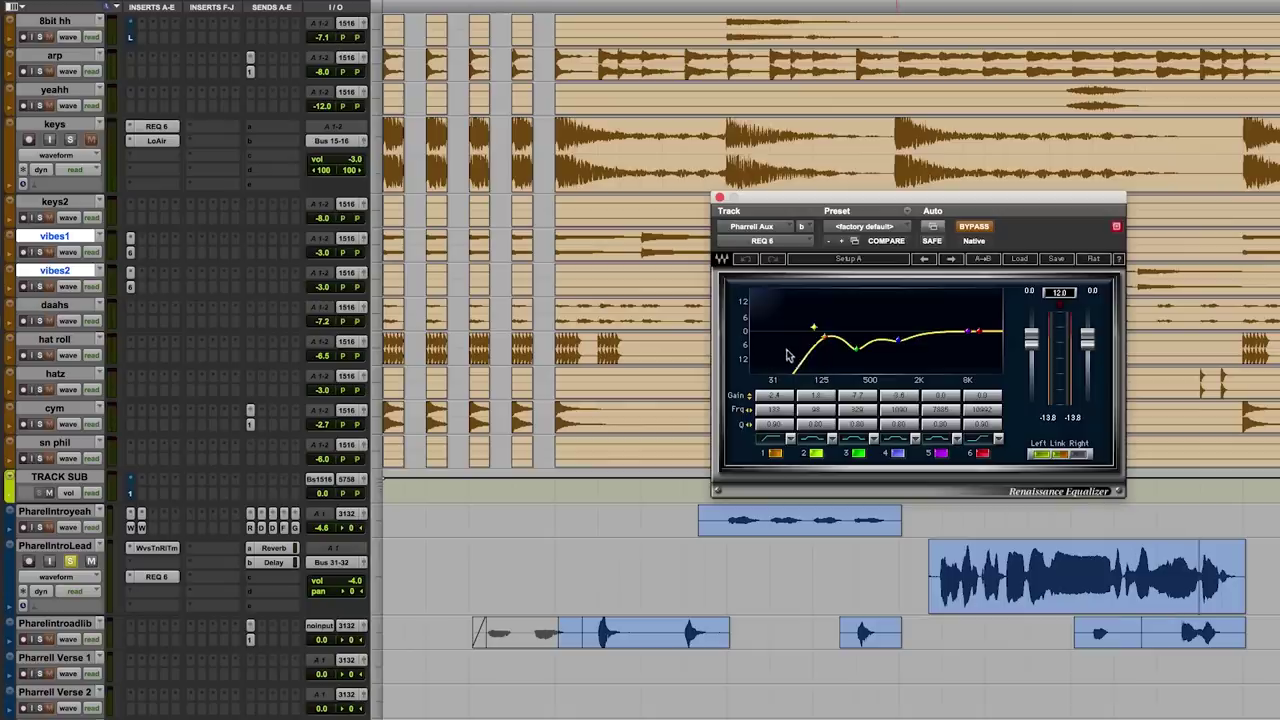
left_click(970, 227)
left_click(970, 228)
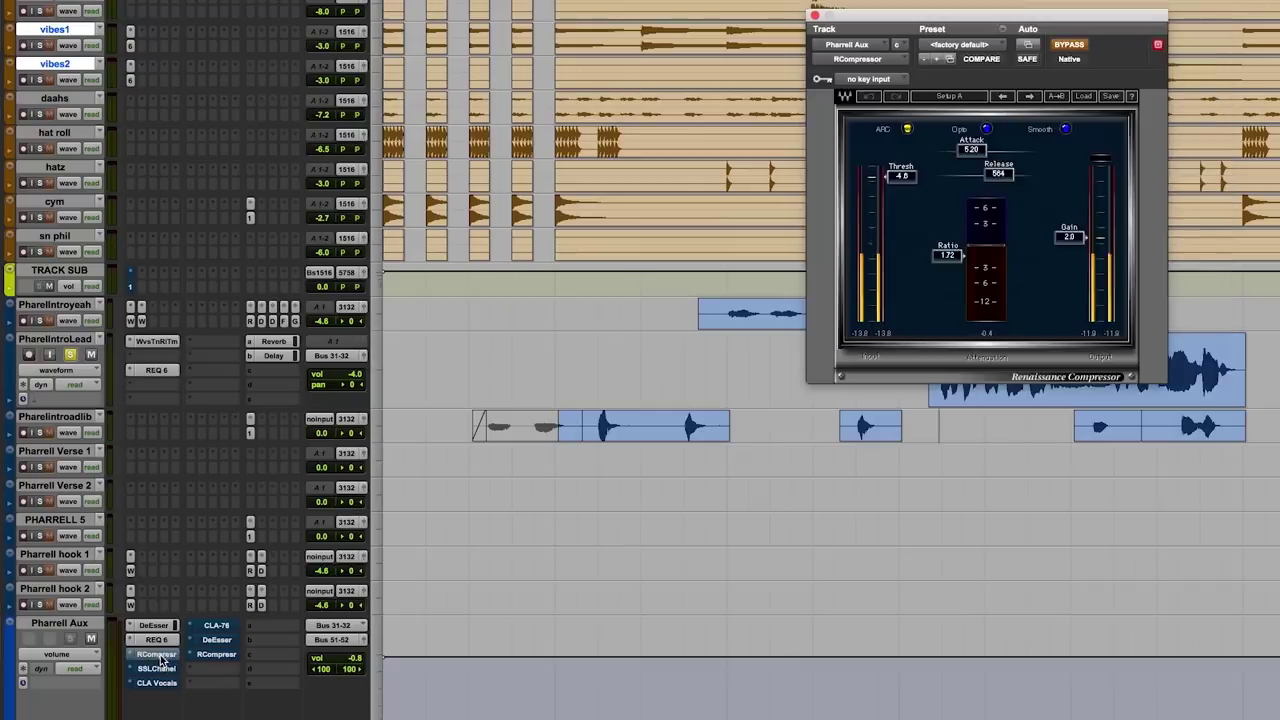
left_click(158, 656, "super")
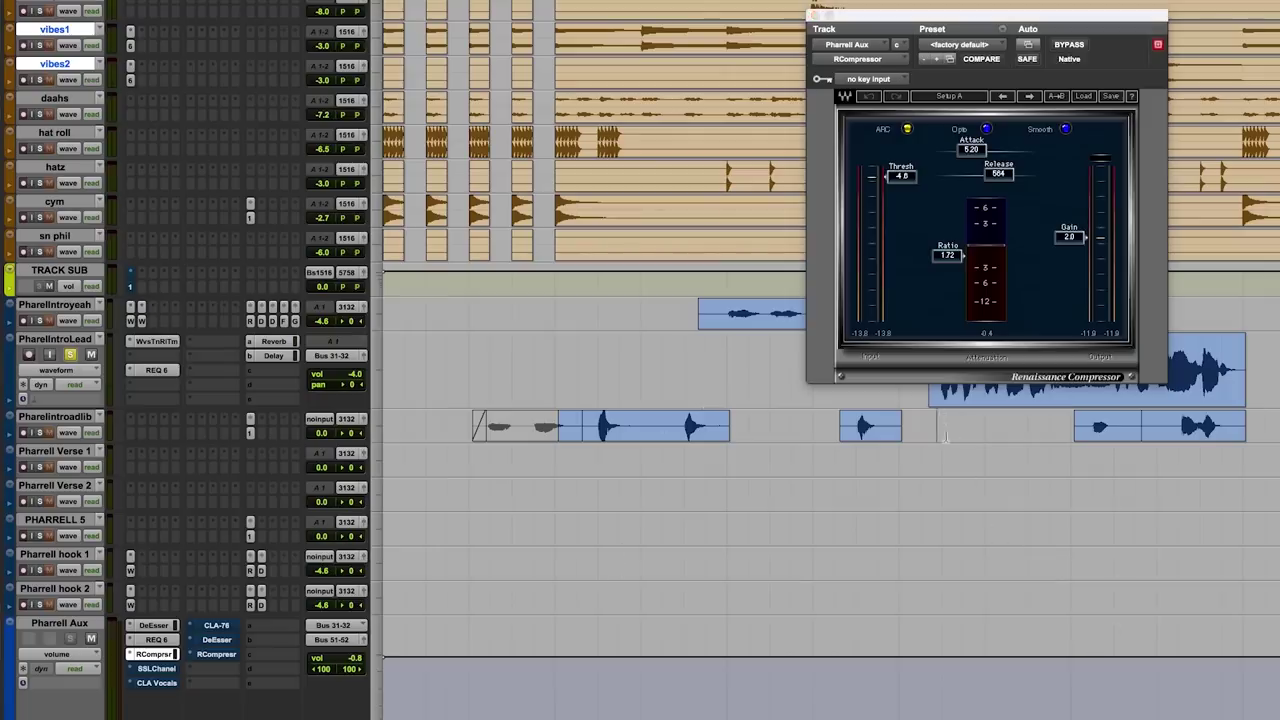
Step: Open the Pharrell Aux Renaissance Compressor and compare it bypassed versus active during playback
key("space")
left_click(1070, 45)
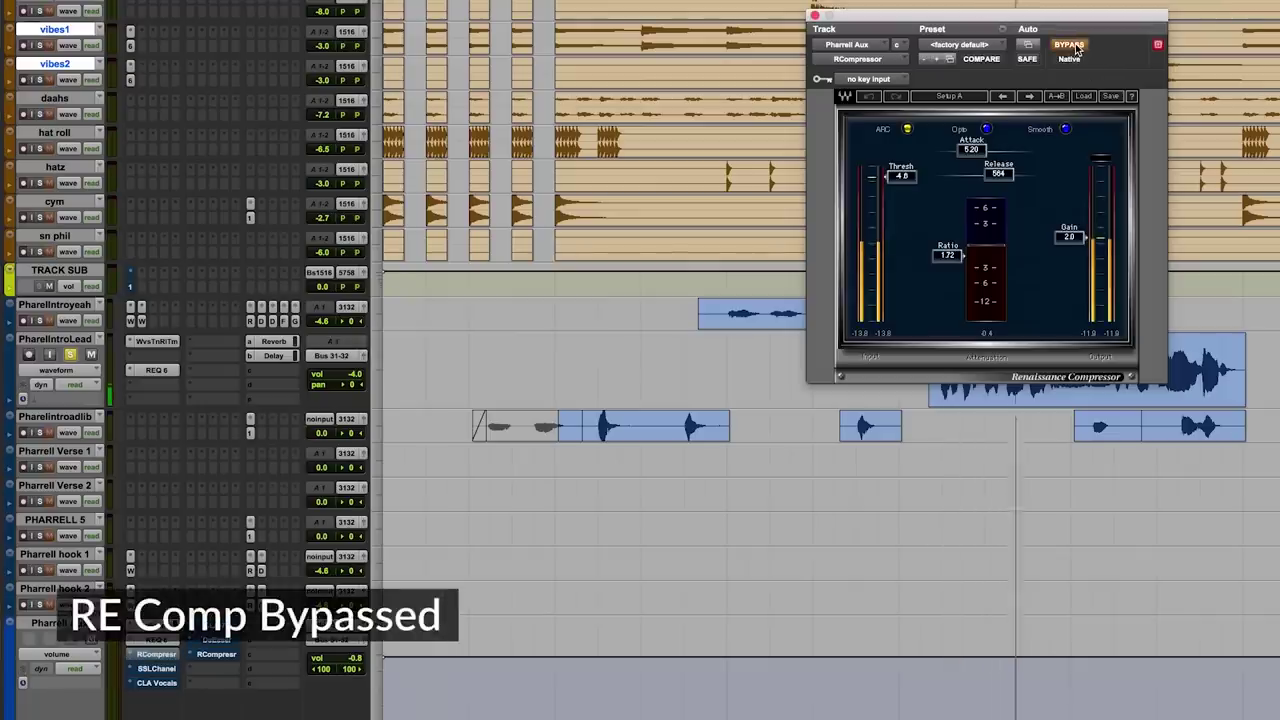
left_click(1070, 45)
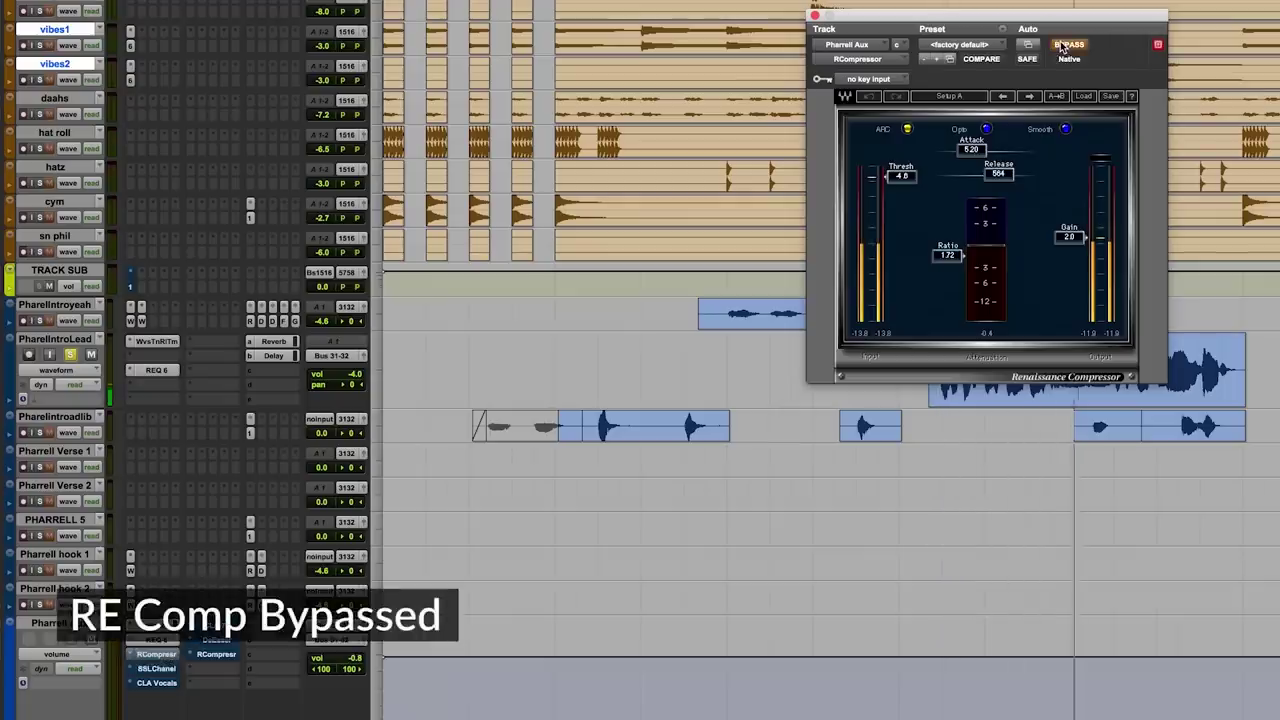
left_click(1066, 46)
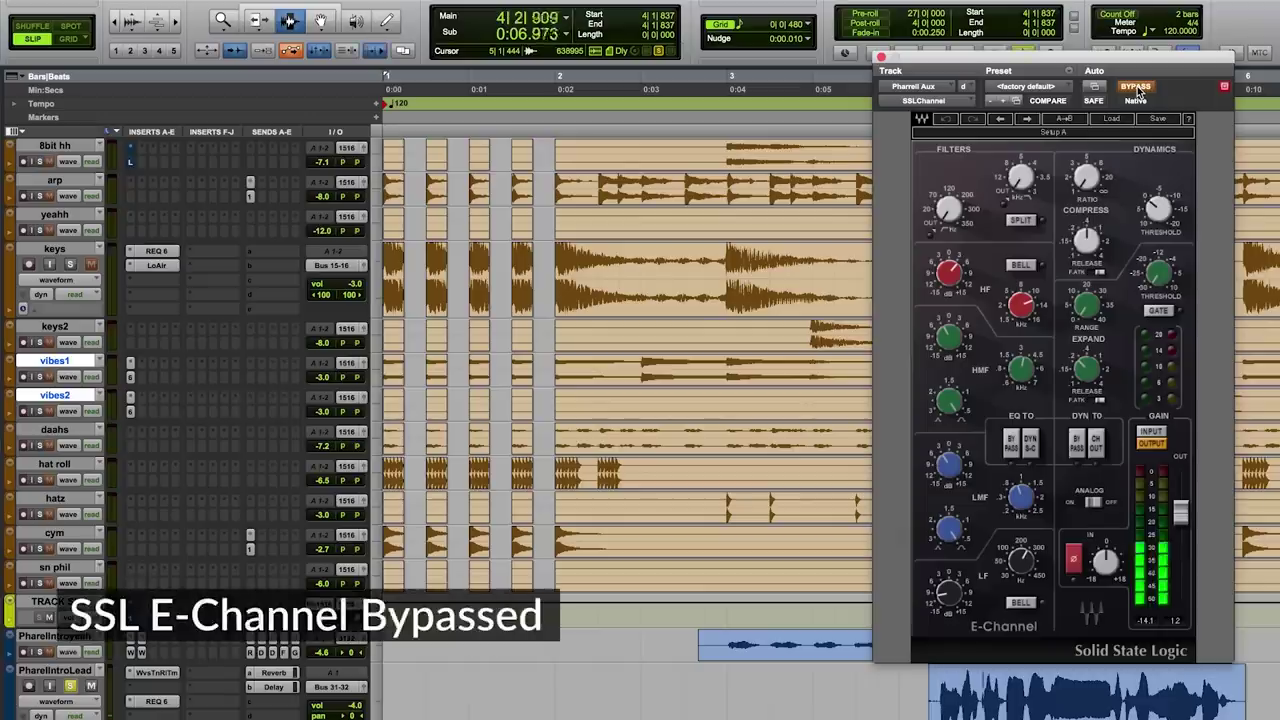
Step: Activate the SSL E-Channel and display its low-frequency gain value
left_click(1136, 87)
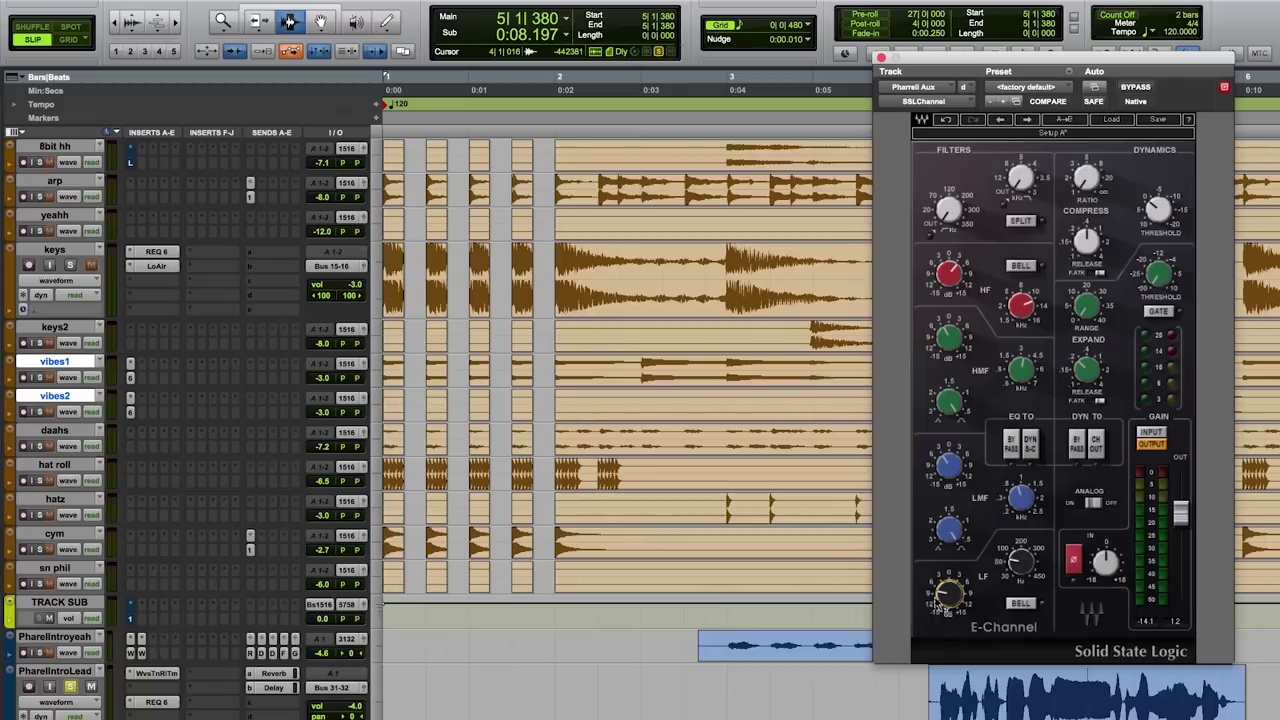
left_click(950, 597)
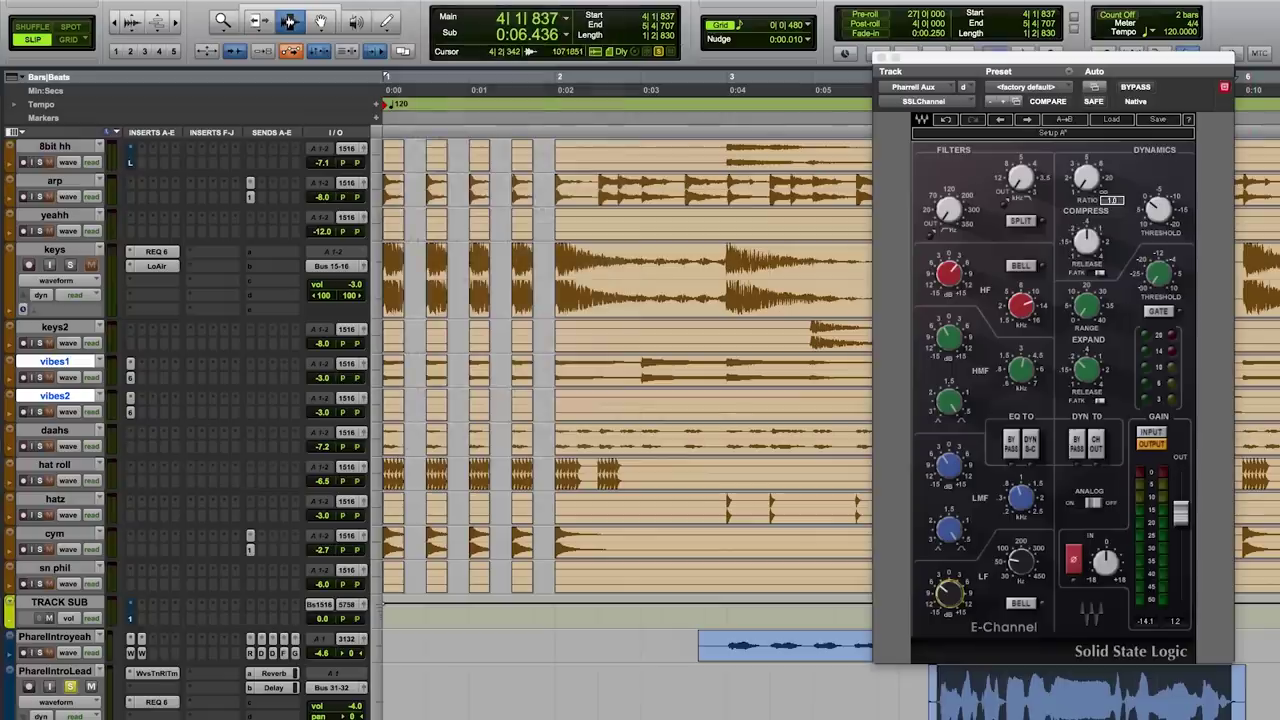
key("space")
left_click(950, 593)
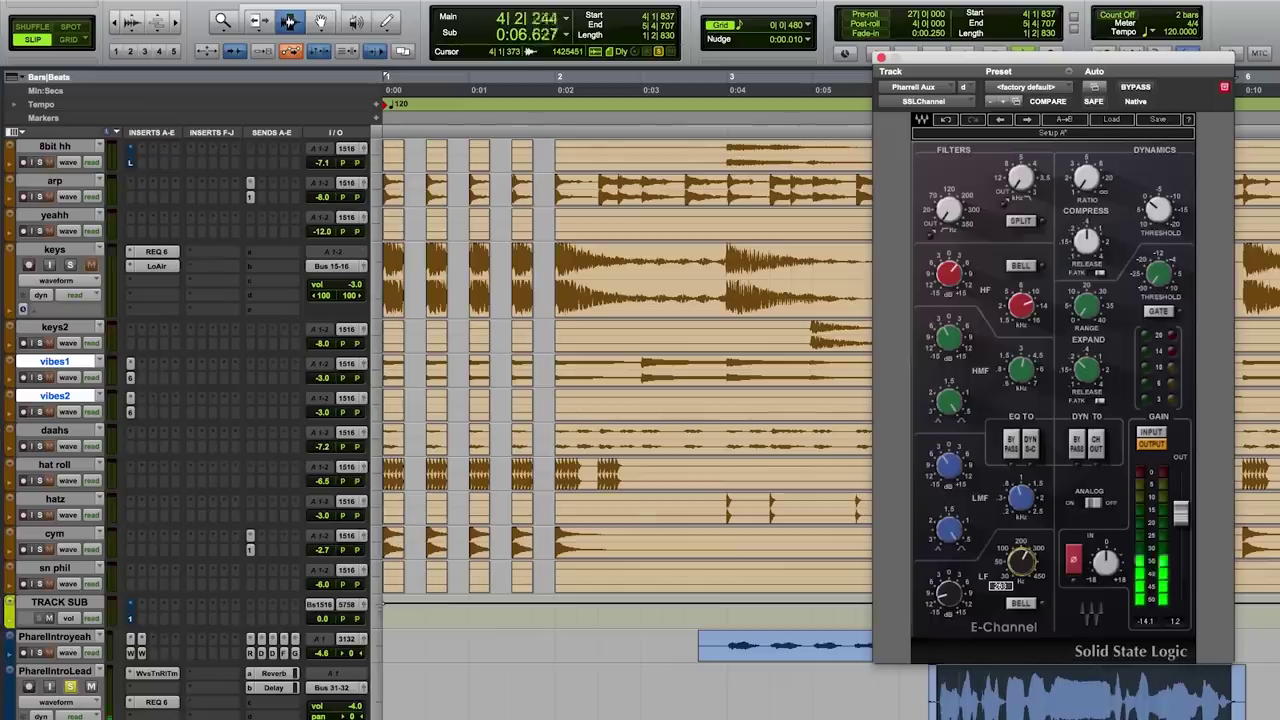
key("space")
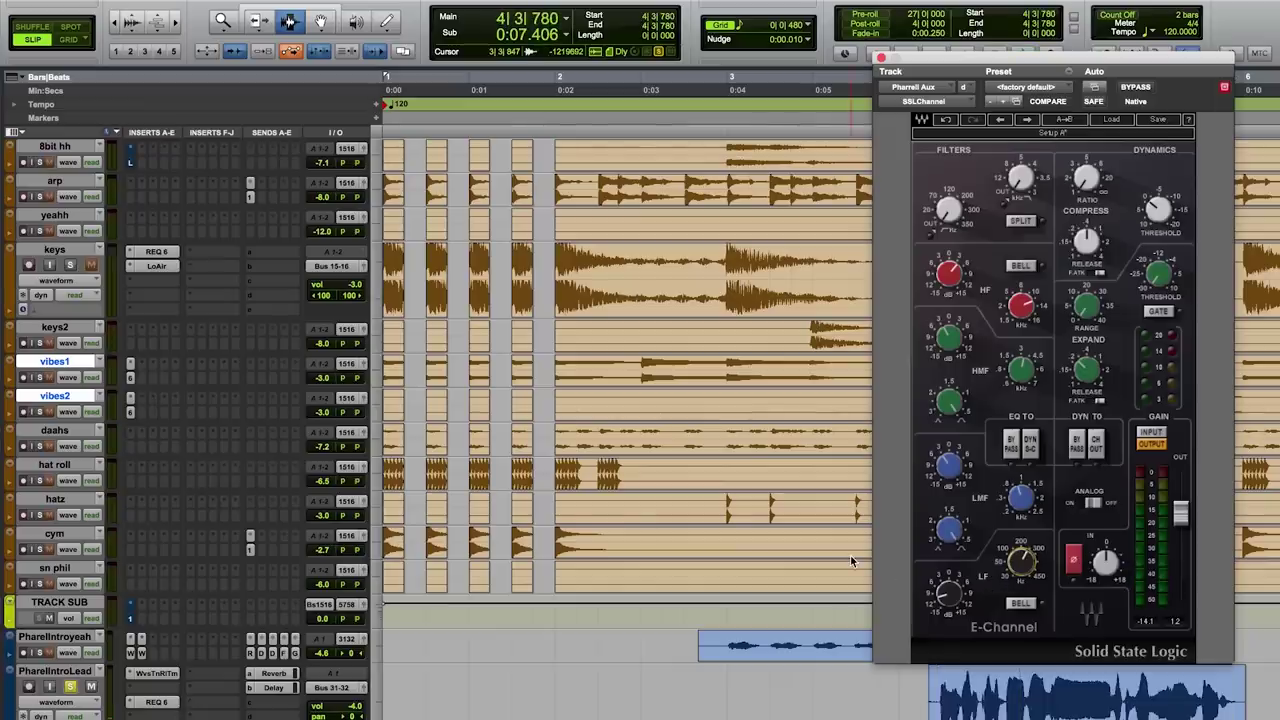
left_click(938, 708)
key("space")
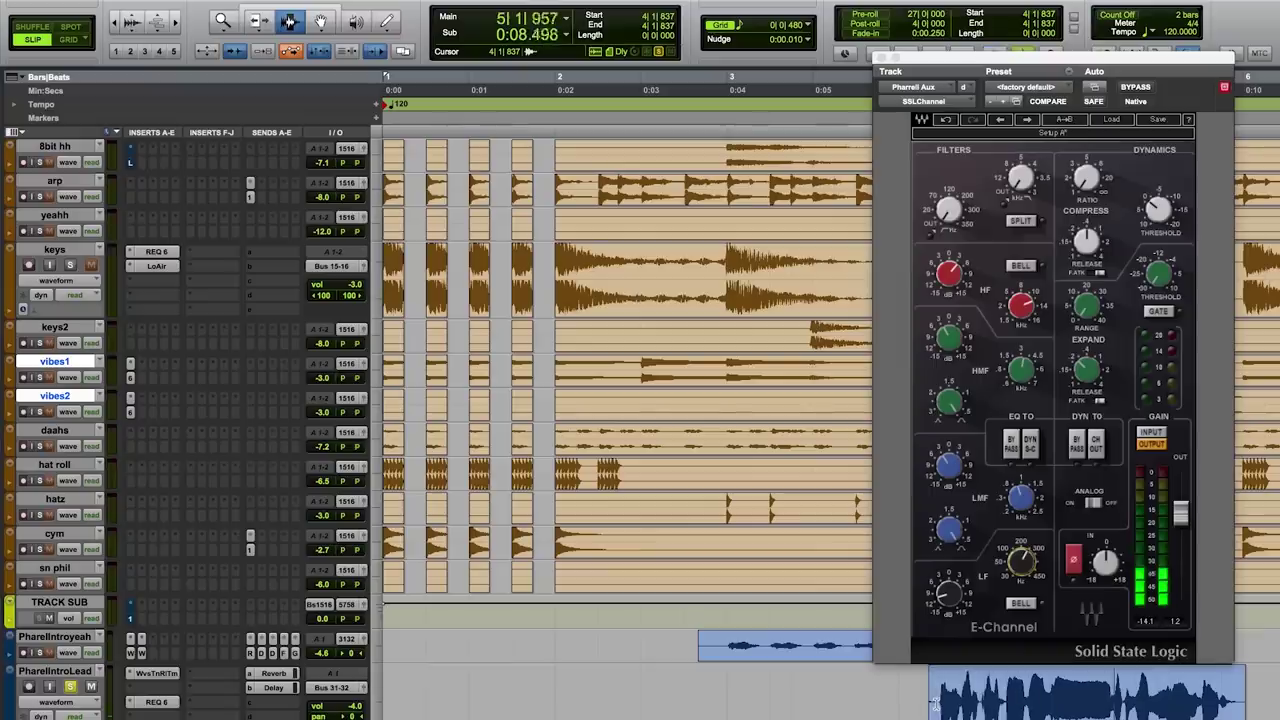
key("space")
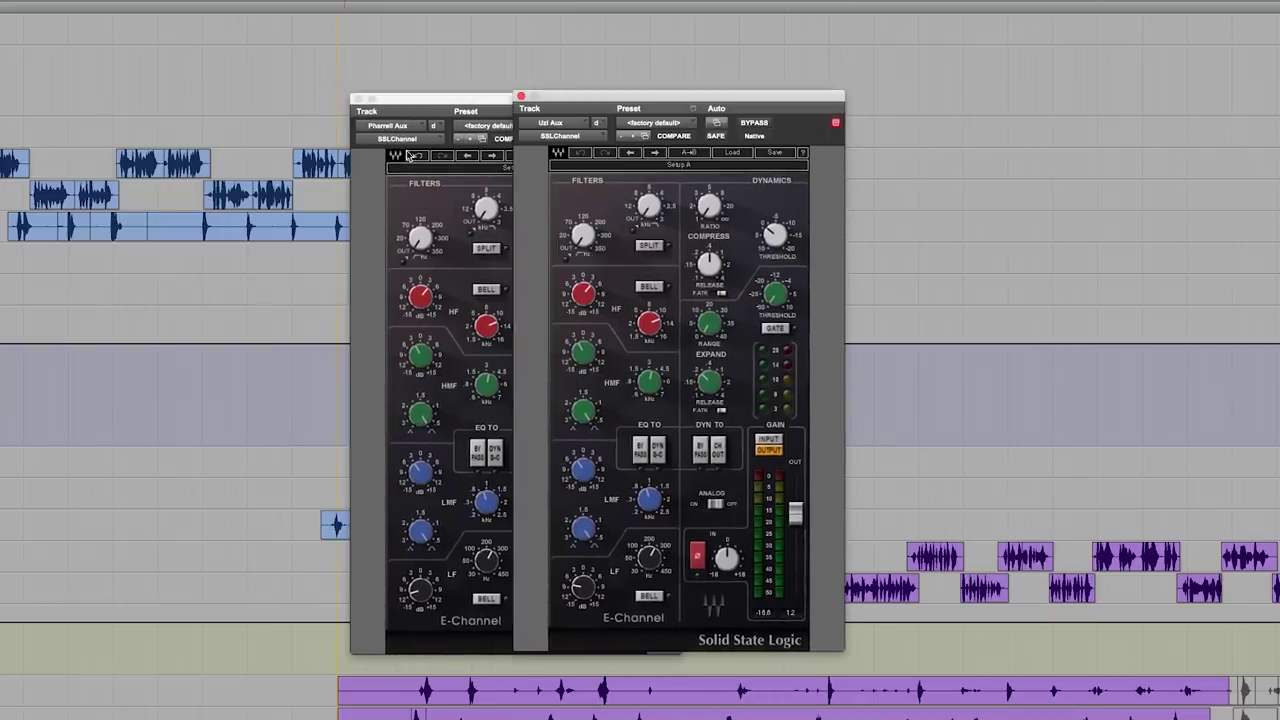
Step: Position the Uzi Aux SSL E-Channel window beside the Pharrell Aux one
left_click_drag(555, 95, 725, 97)
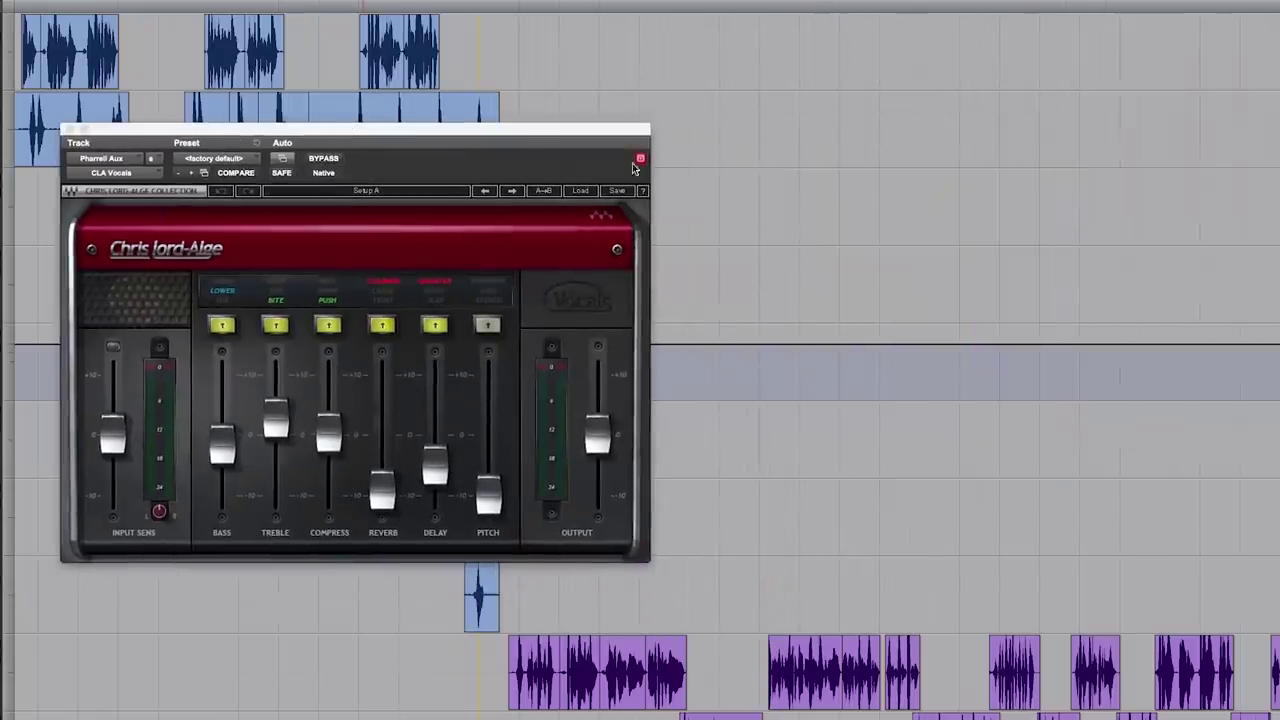
Step: Keep the Uzi Aux CLA Vocals open, move it aside to show Pharrell Aux's, and turn Chamber off
left_click(640, 160)
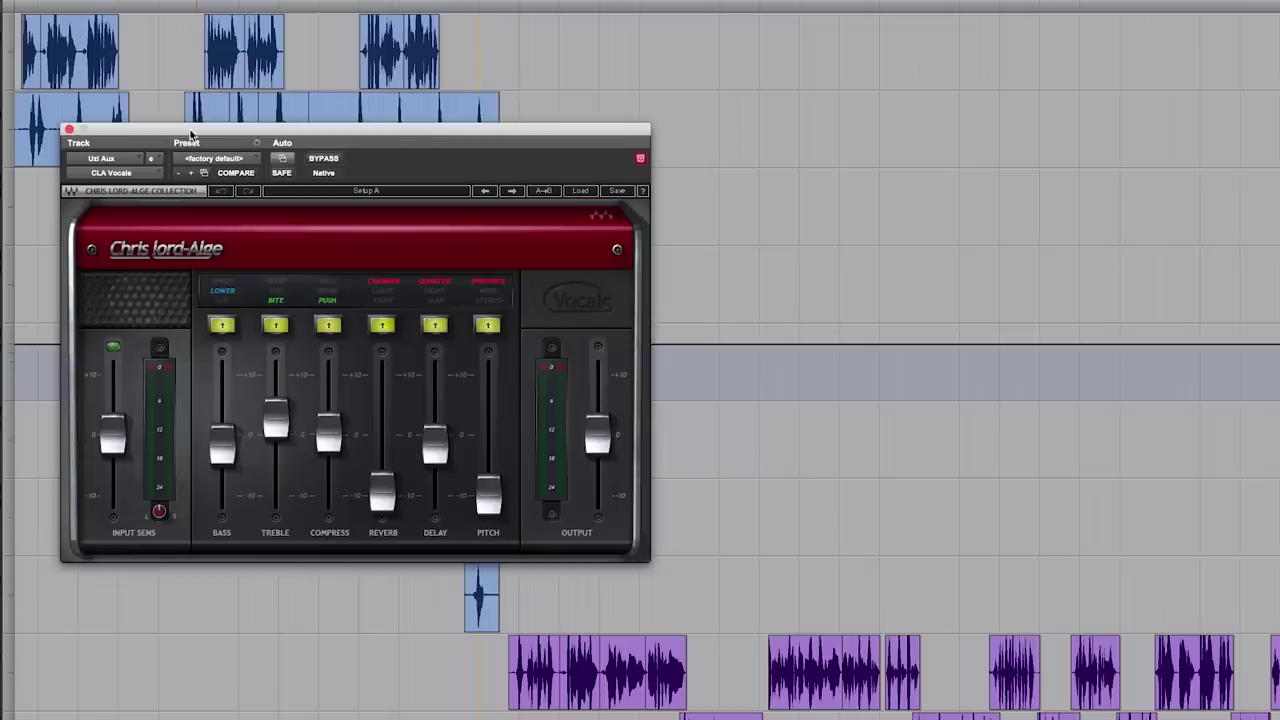
left_click_drag(190, 133, 810, 138)
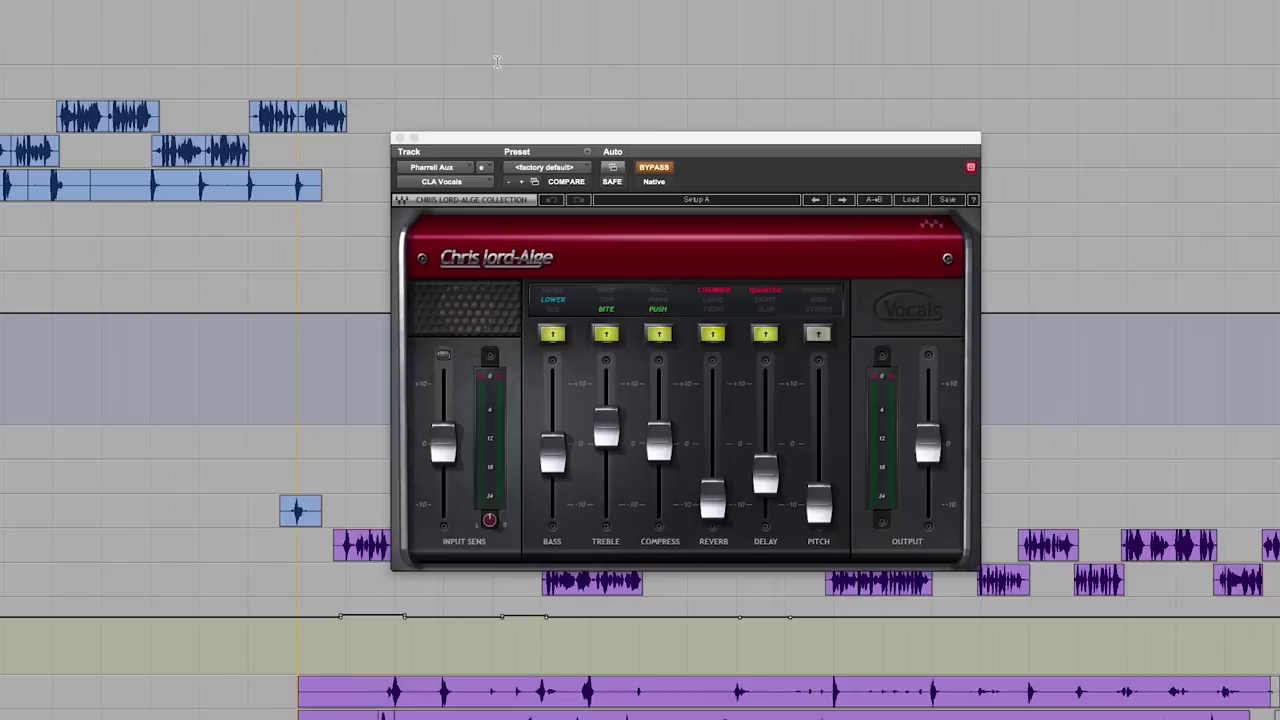
left_click(712, 335)
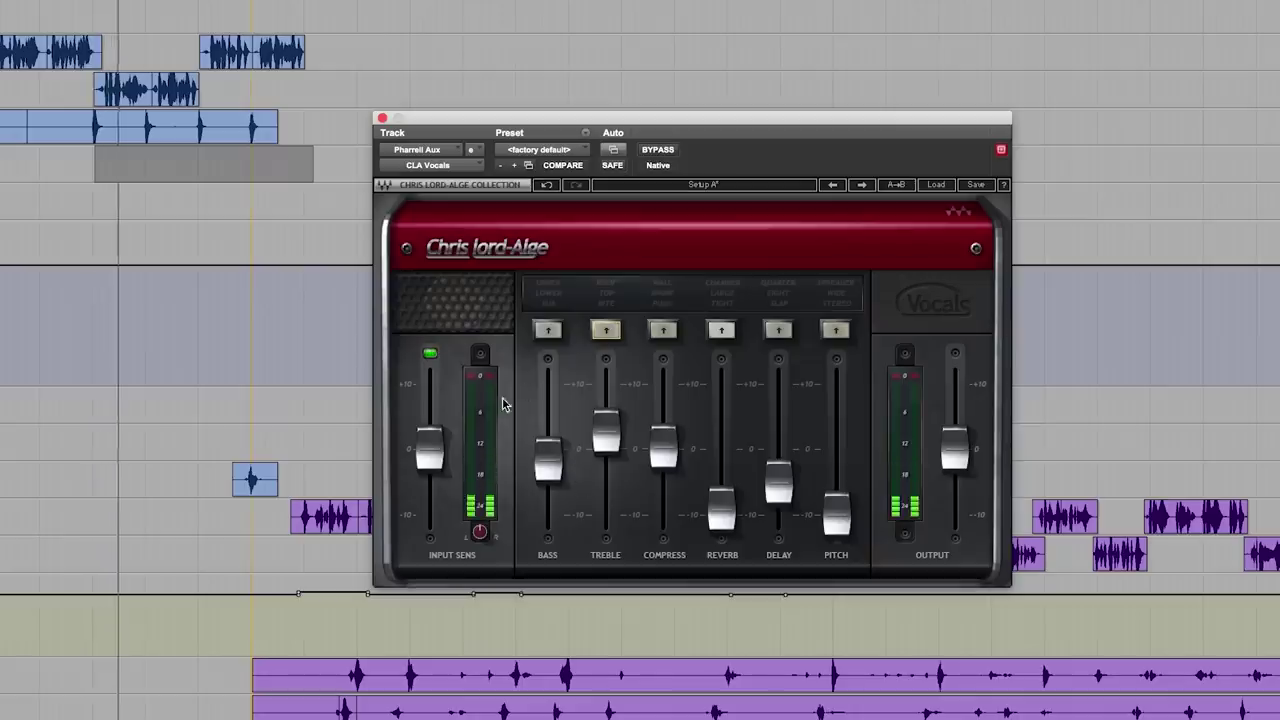
Step: Set CLA Vocals bass to Lower, switch on treble Bite, and settle compression on Push
left_click(548, 330)
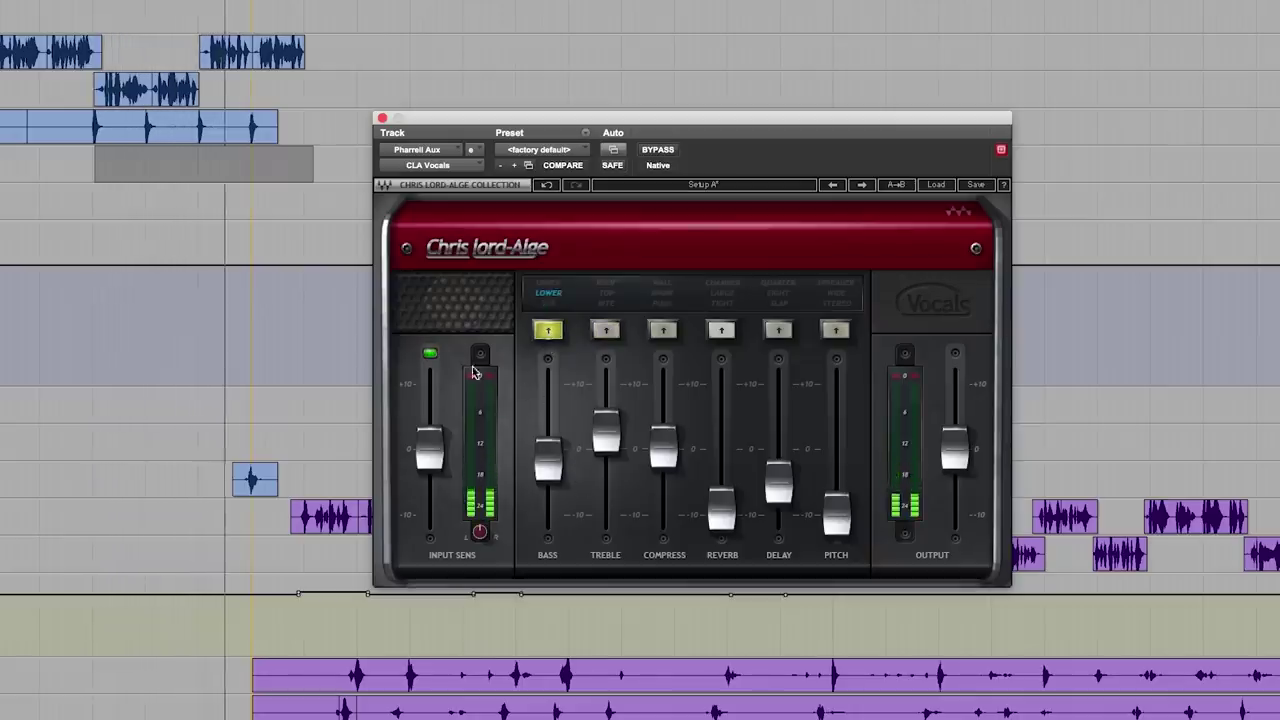
key("space")
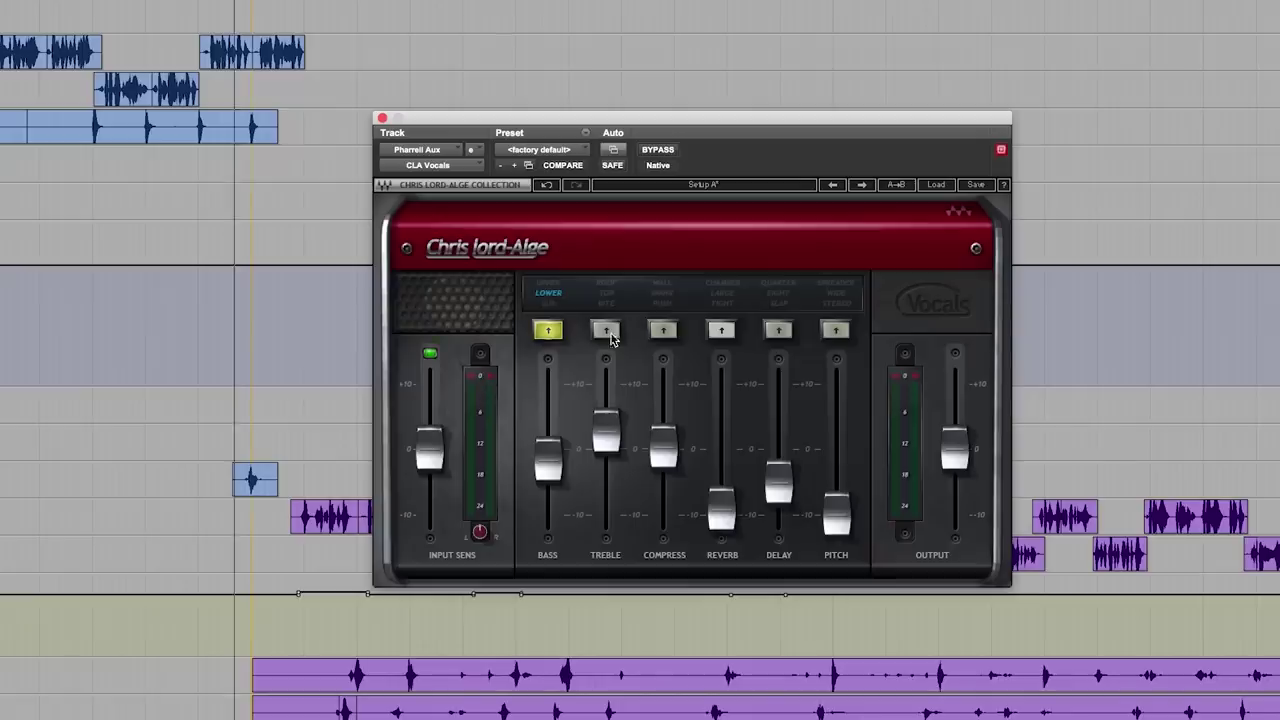
left_click(606, 334)
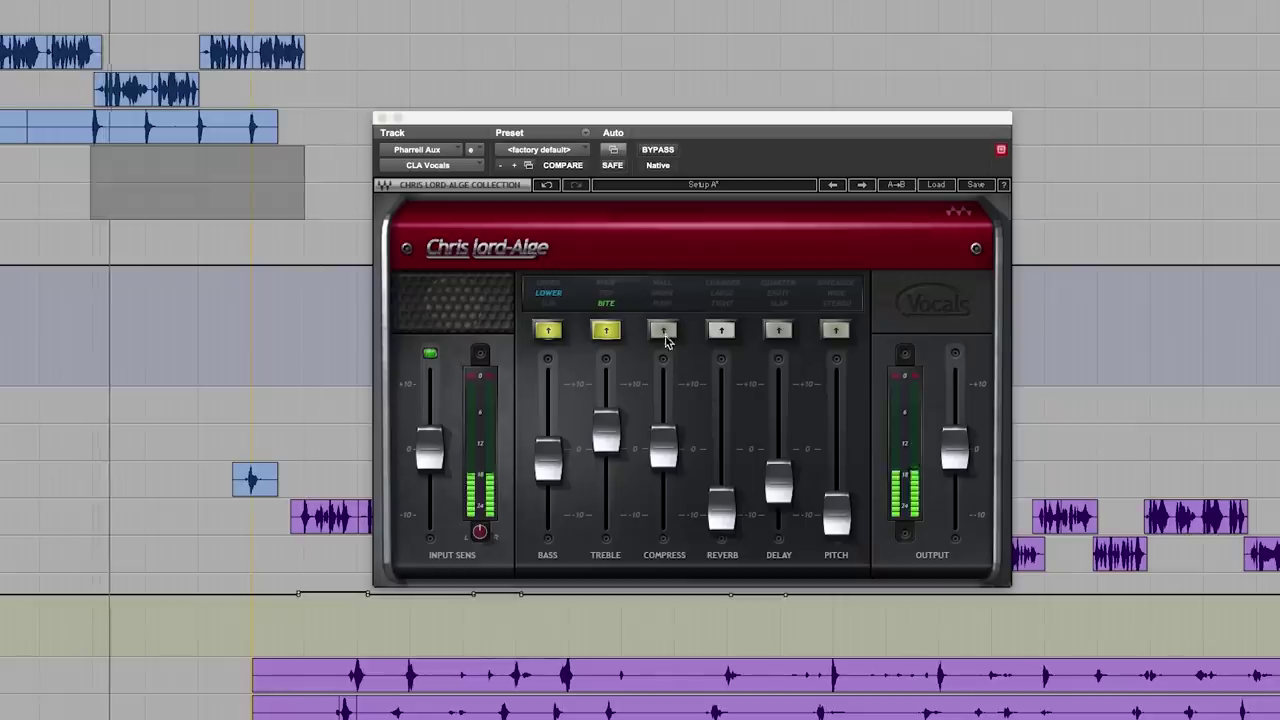
left_click(664, 330)
left_click(664, 330)
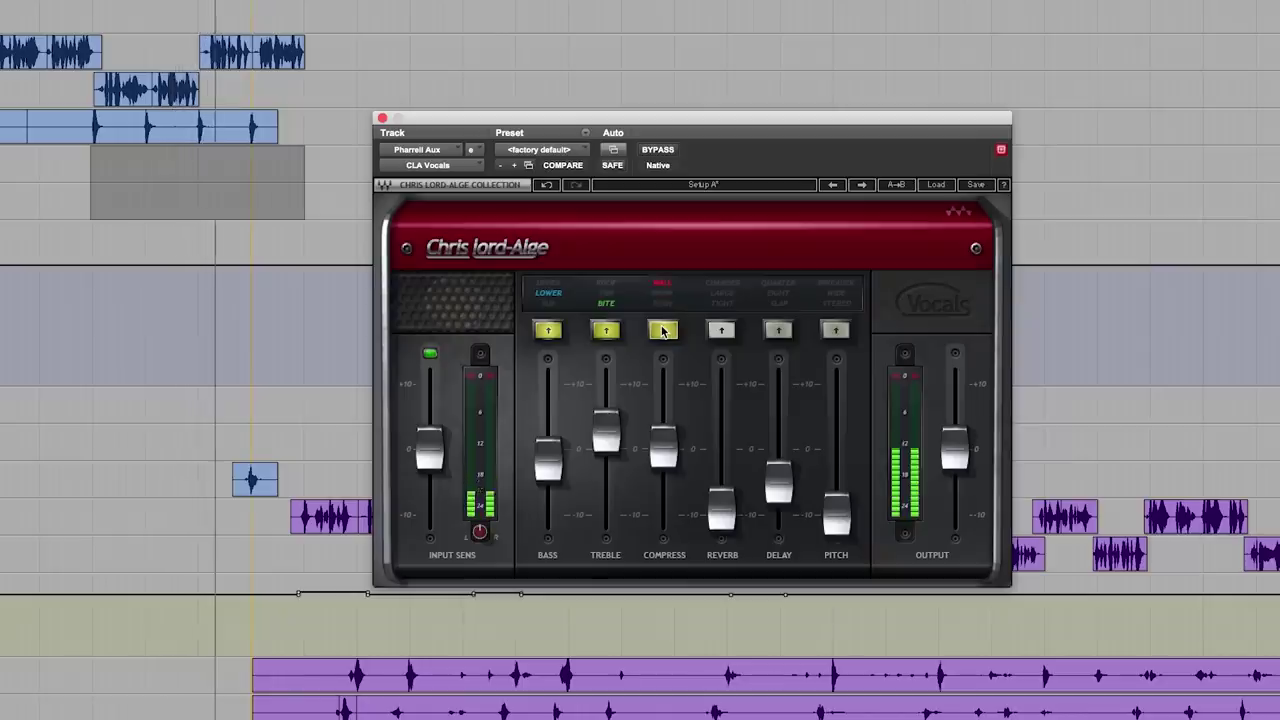
left_click(664, 330)
left_click(663, 331)
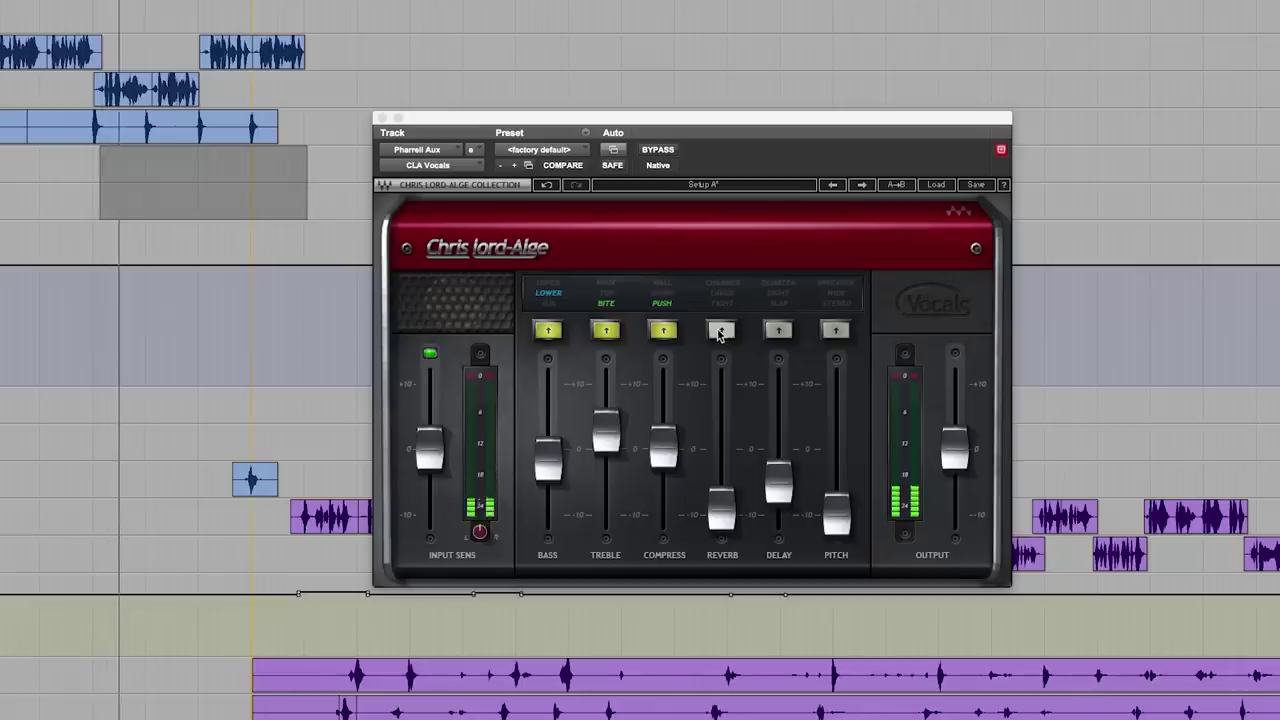
Step: Add Chamber reverb and Quarter delay, then play the vocal to audition the chain
left_click(720, 331)
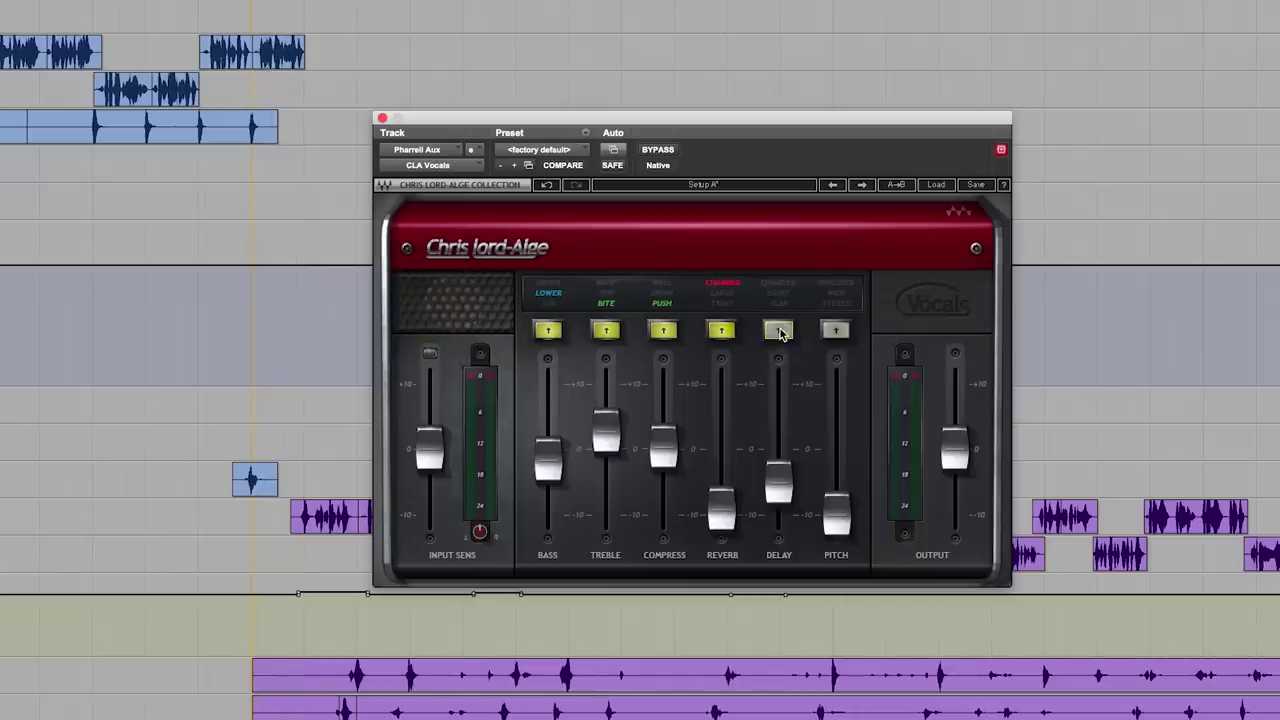
left_click(779, 331)
left_click(99, 169)
key("space")
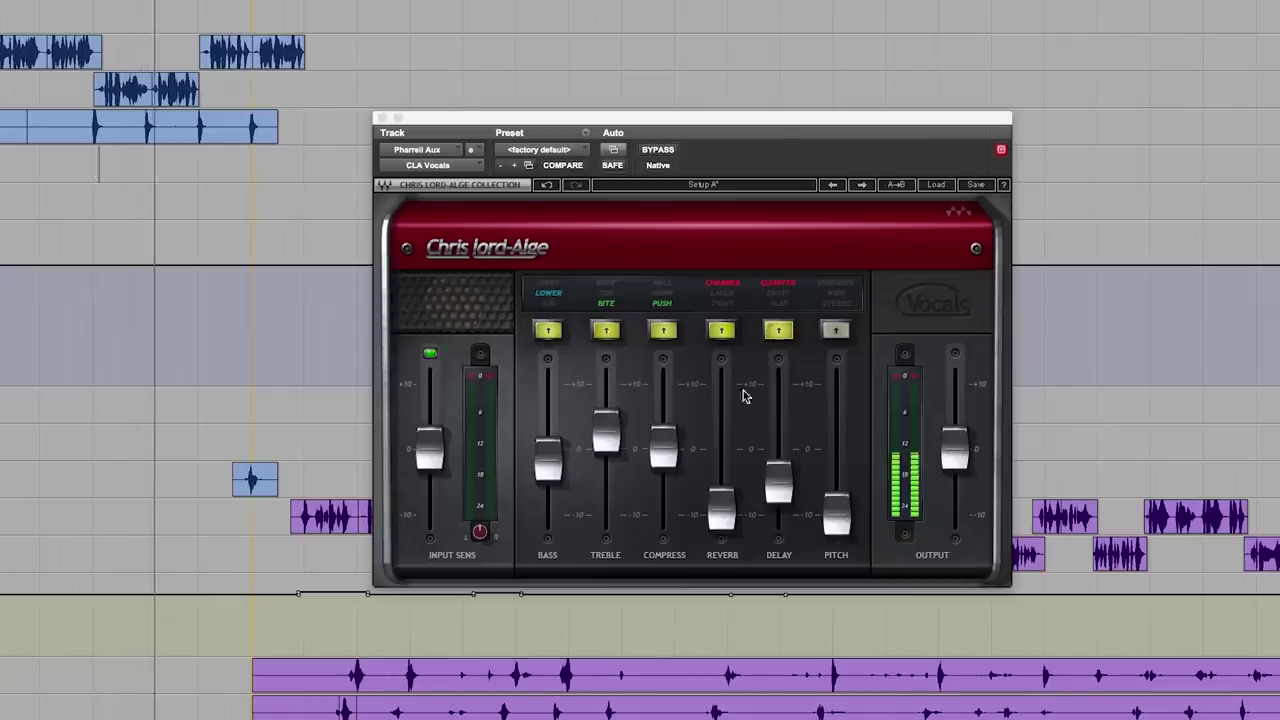
mouse_move(785, 497)
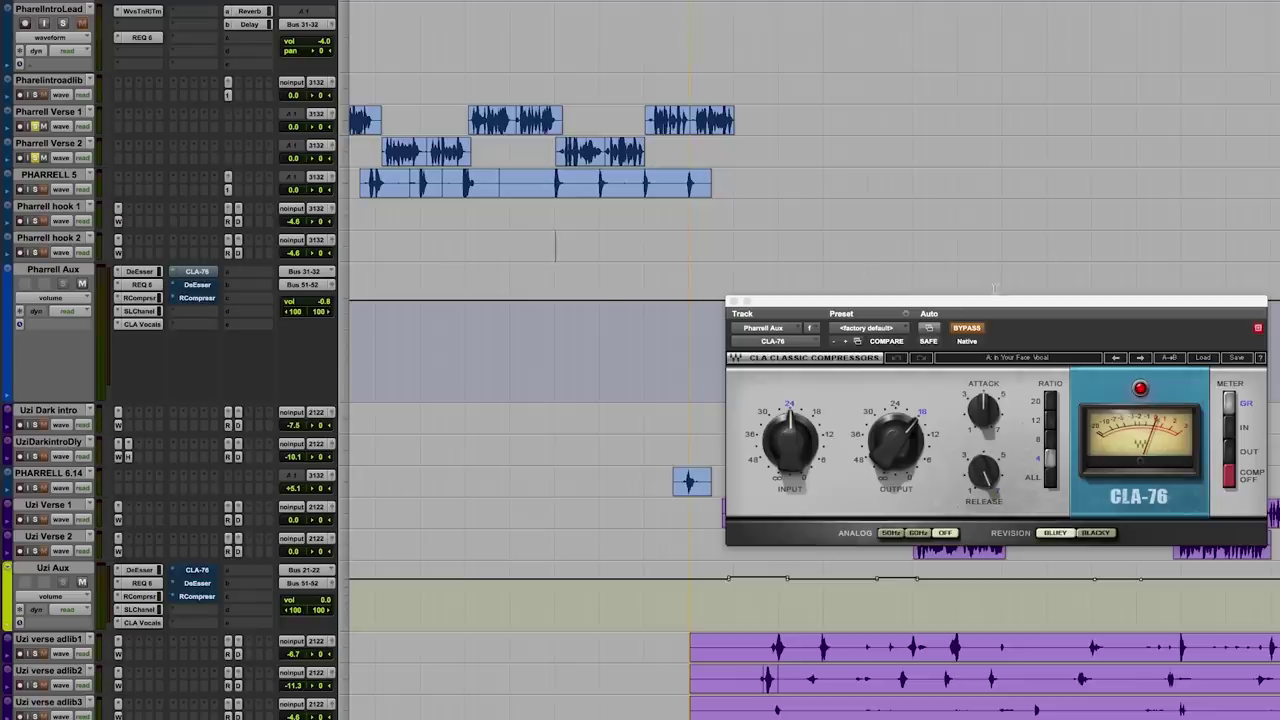
Step: Move the CLA-76 window aside and take the compressor out of bypass
left_click_drag(996, 303, 921, 269)
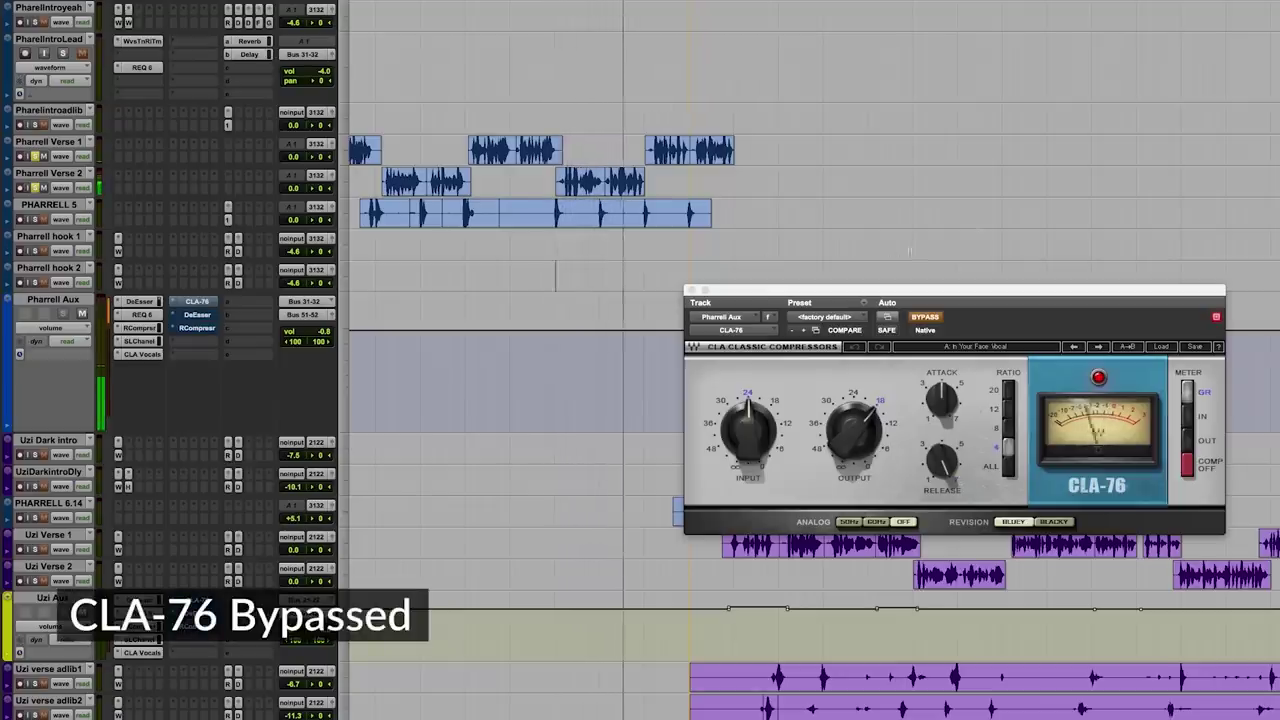
left_click(925, 316)
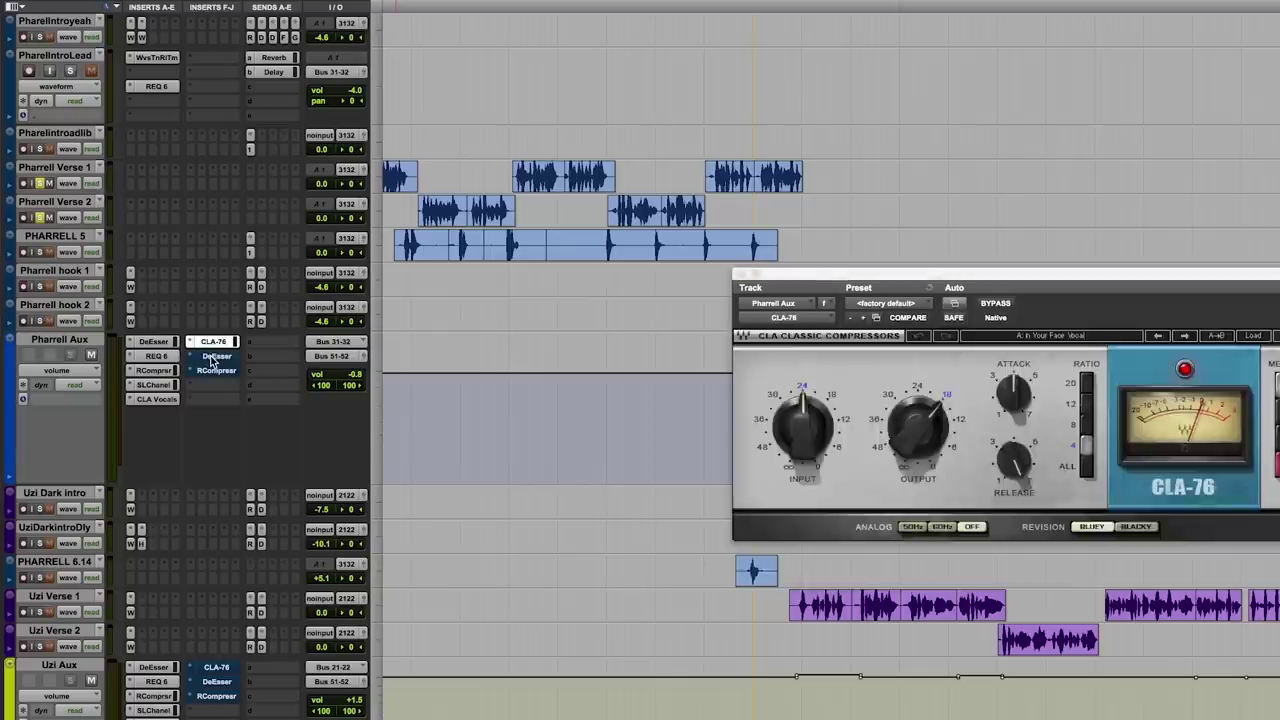
left_click(214, 357)
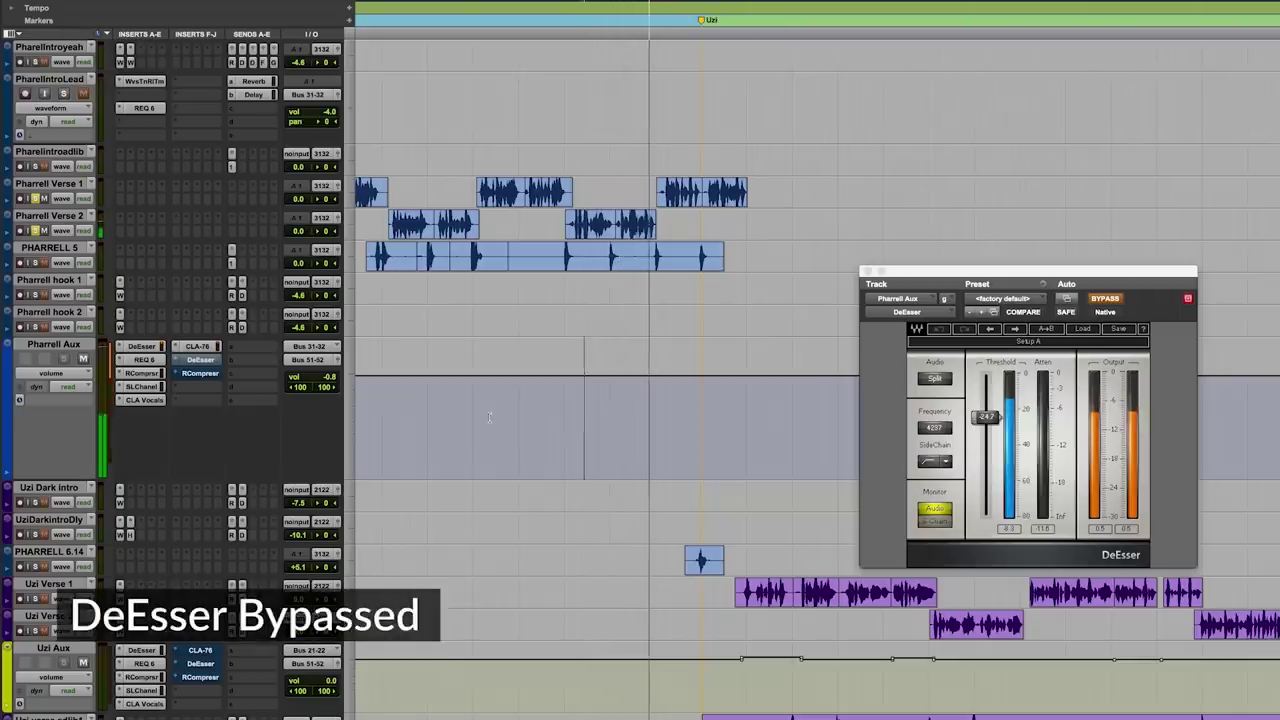
Step: Take the Pharrell Aux and Uzi Aux DeEssers out of bypass
left_click(1104, 299)
left_click(1104, 299)
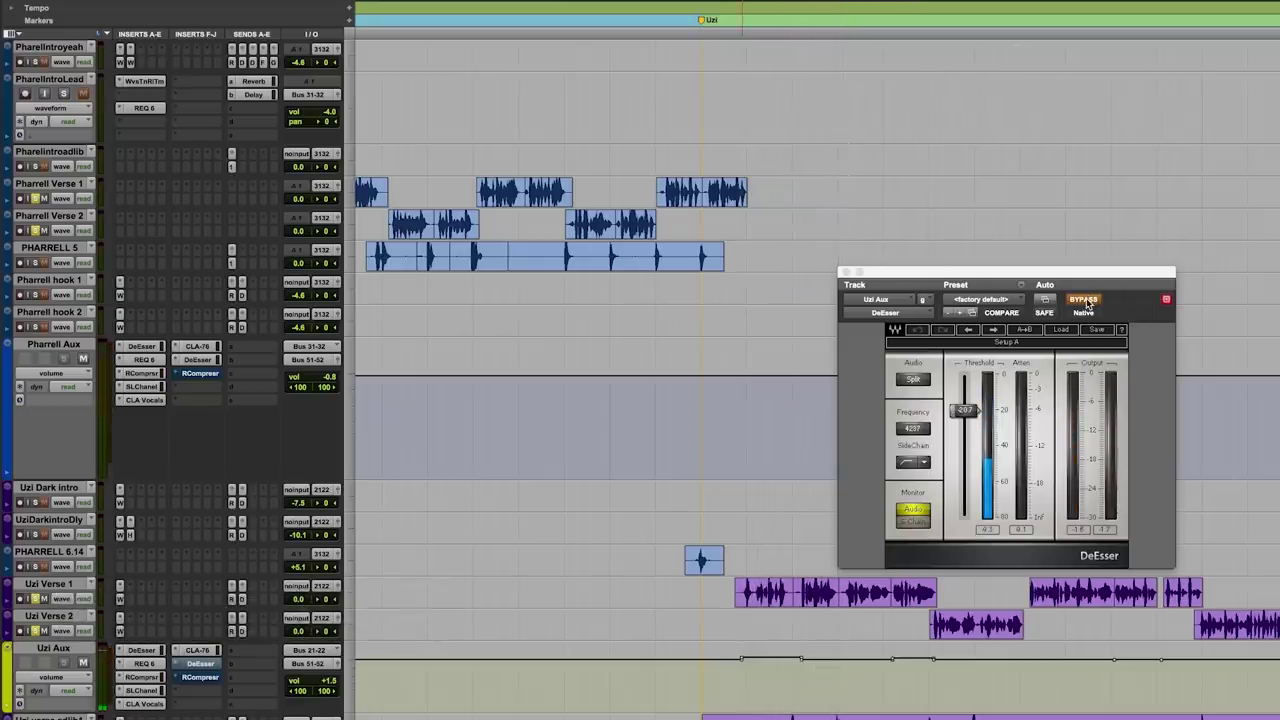
left_click(1085, 301)
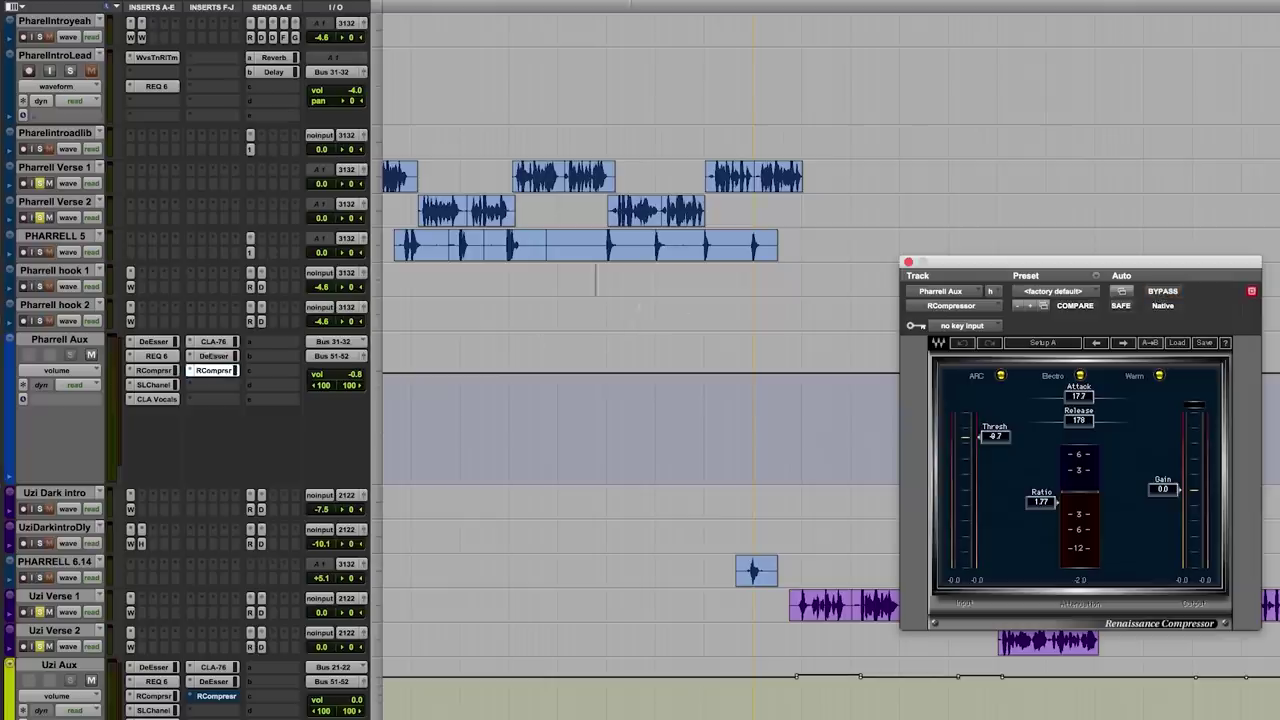
Step: Set the timeline playback position and take the Pharrell Aux Renaissance Compressor out of bypass
left_click(607, 282)
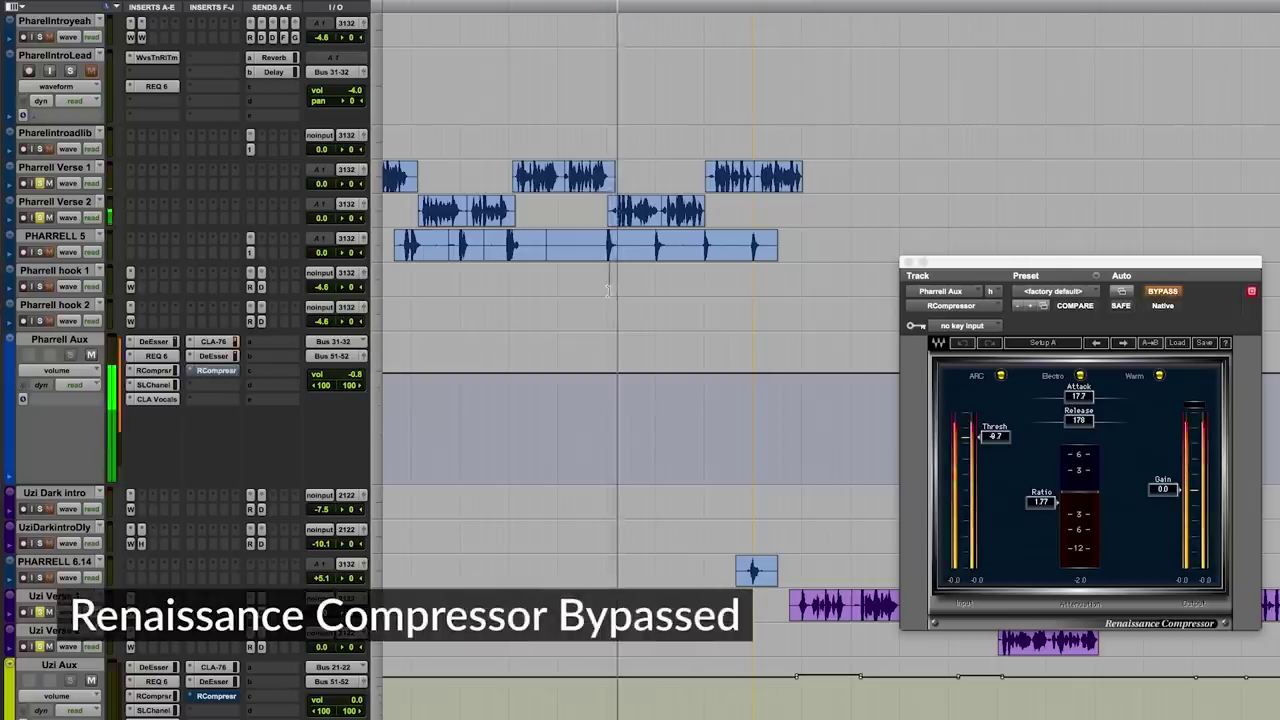
left_click(1150, 292)
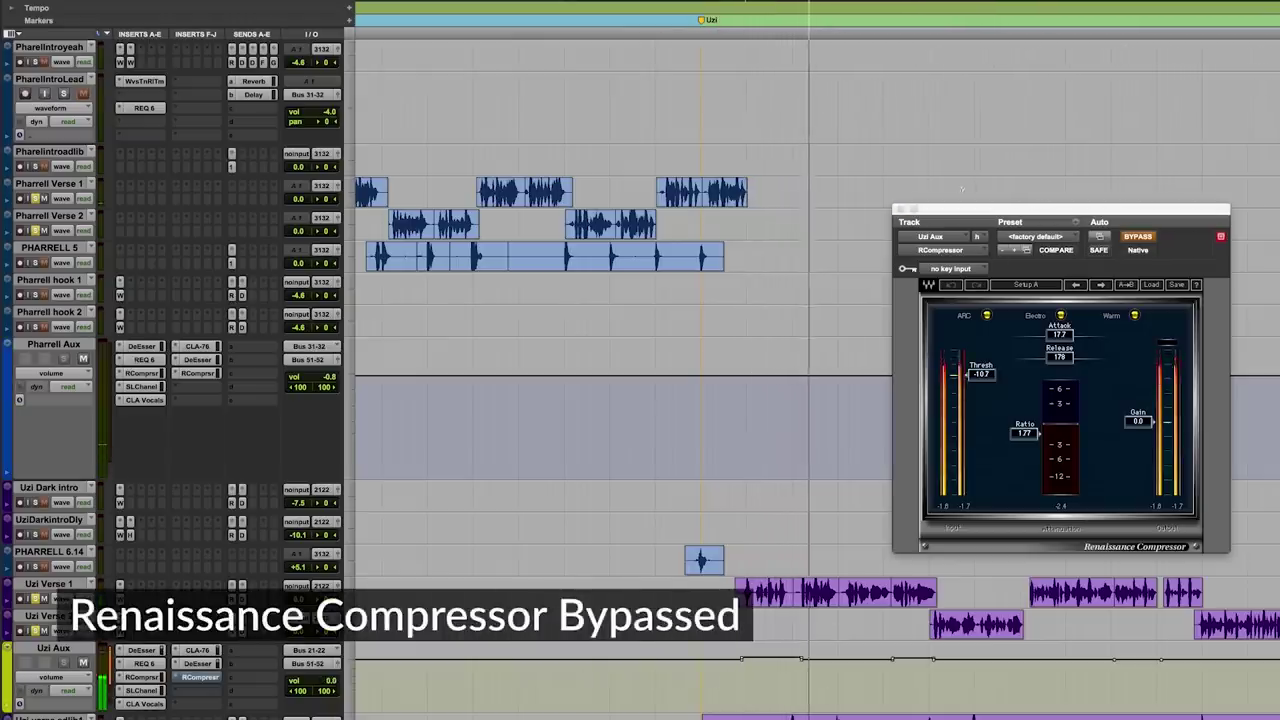
Step: Take the Uzi Aux Renaissance Compressor out of bypass
left_click(1138, 237)
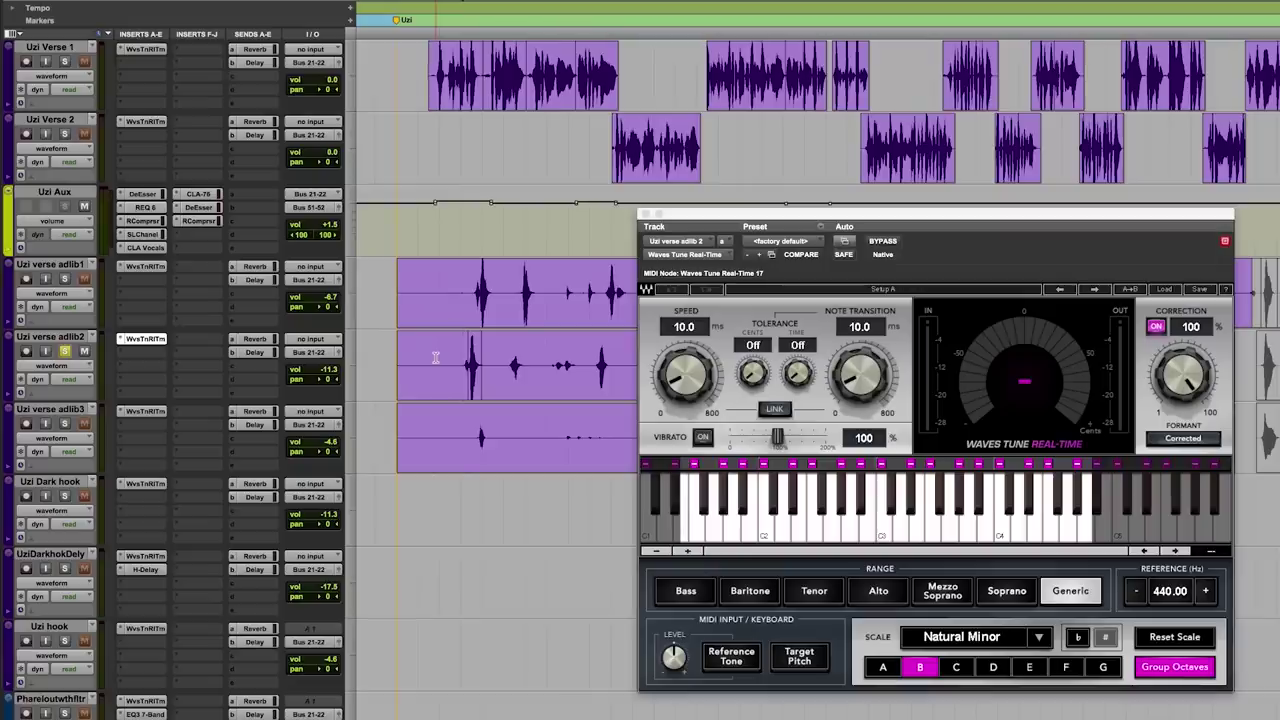
Step: Play from a point in Uzi verse adlib2, unsolo it, and bring up the Delay Send H-Delay
left_click(463, 365)
key("space")
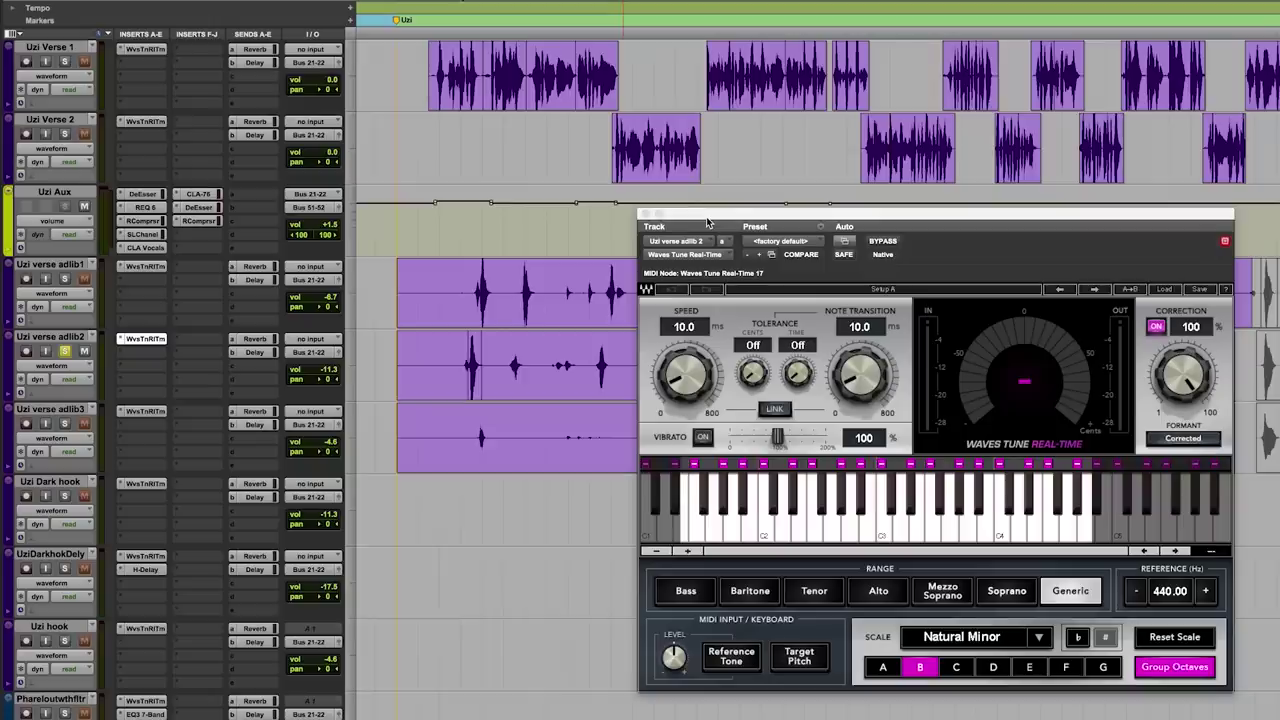
left_click(64, 351)
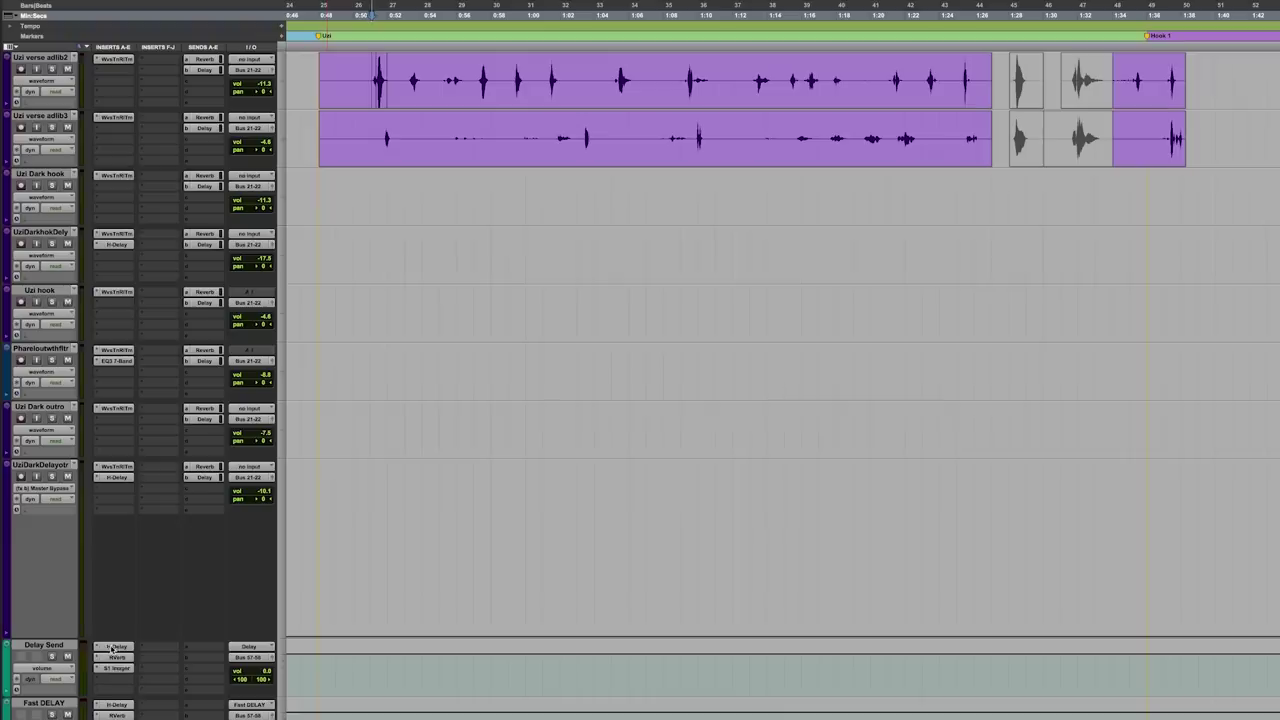
left_click(114, 648)
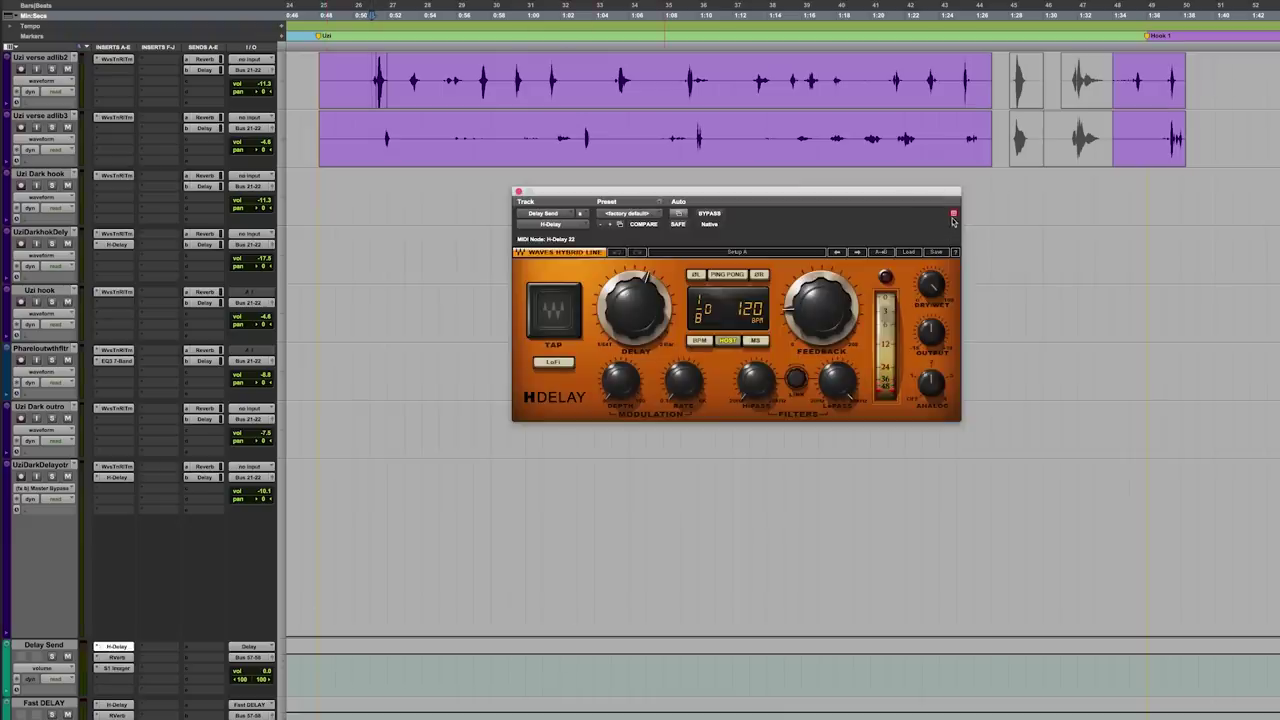
Step: Arrange the Delay Send H-Delay and Renaissance Reverb windows side by side
left_click_drag(927, 206, 790, 239)
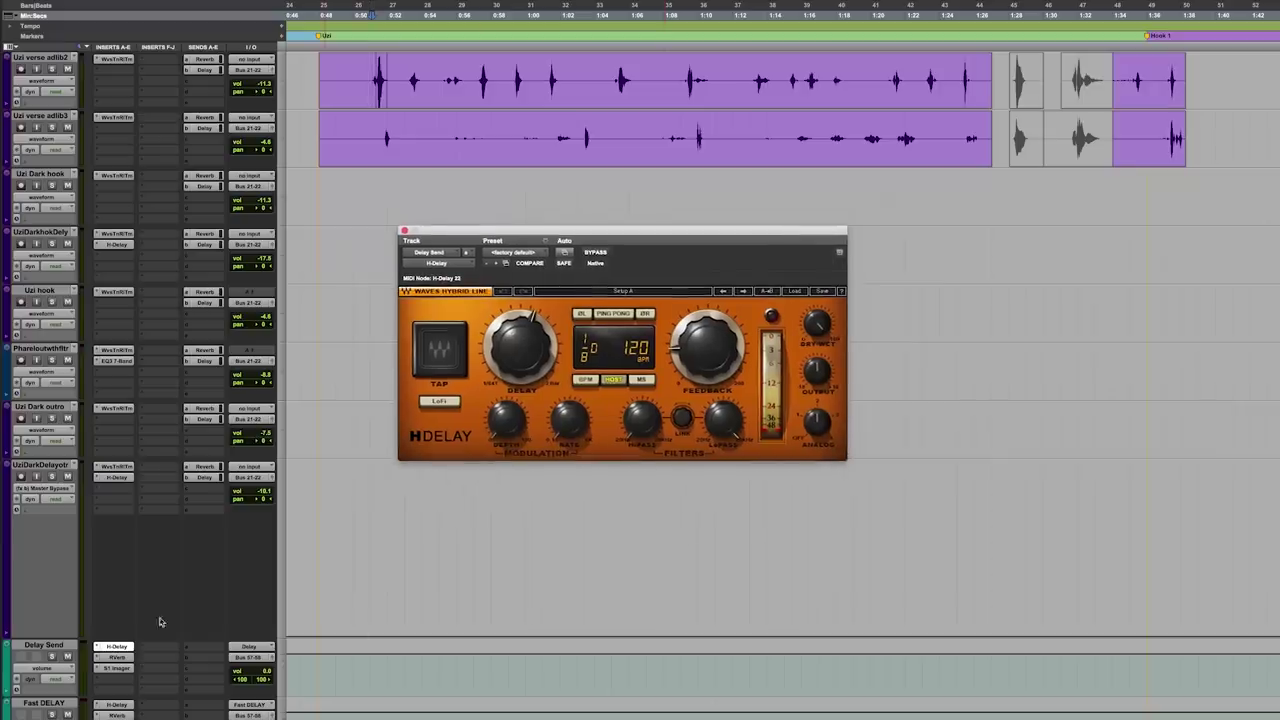
left_click(117, 657)
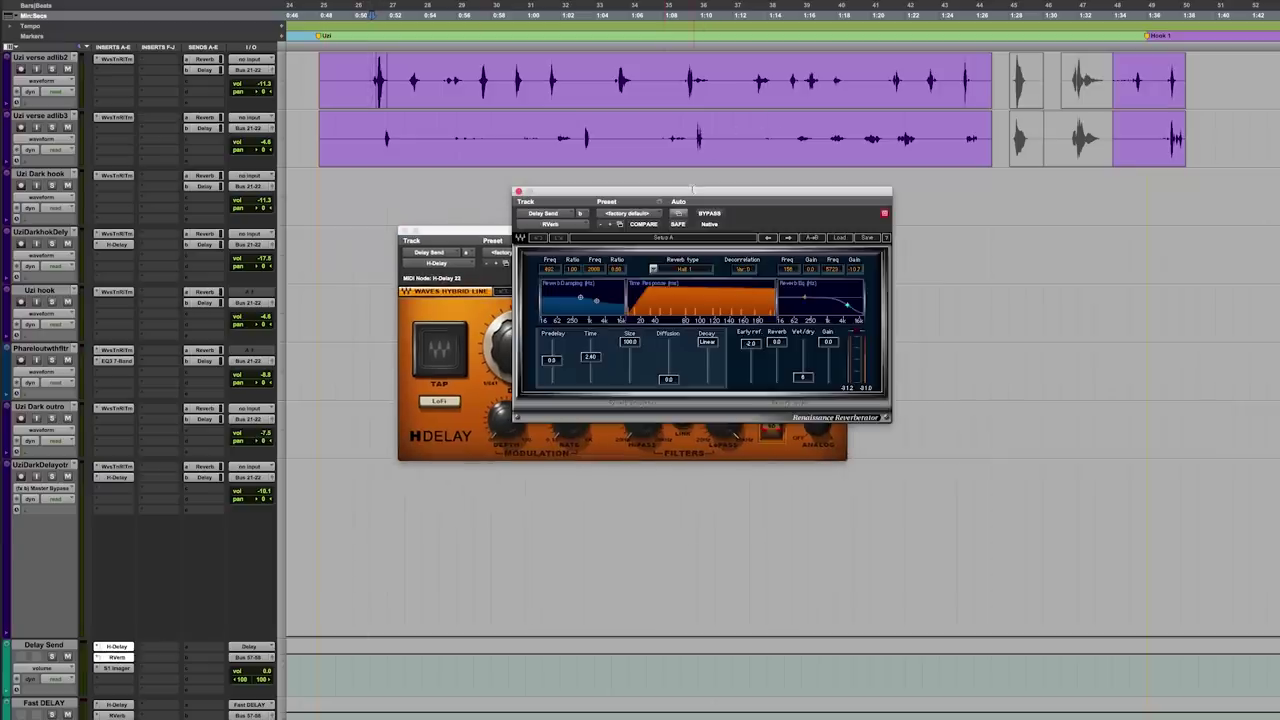
left_click_drag(692, 188, 1030, 232)
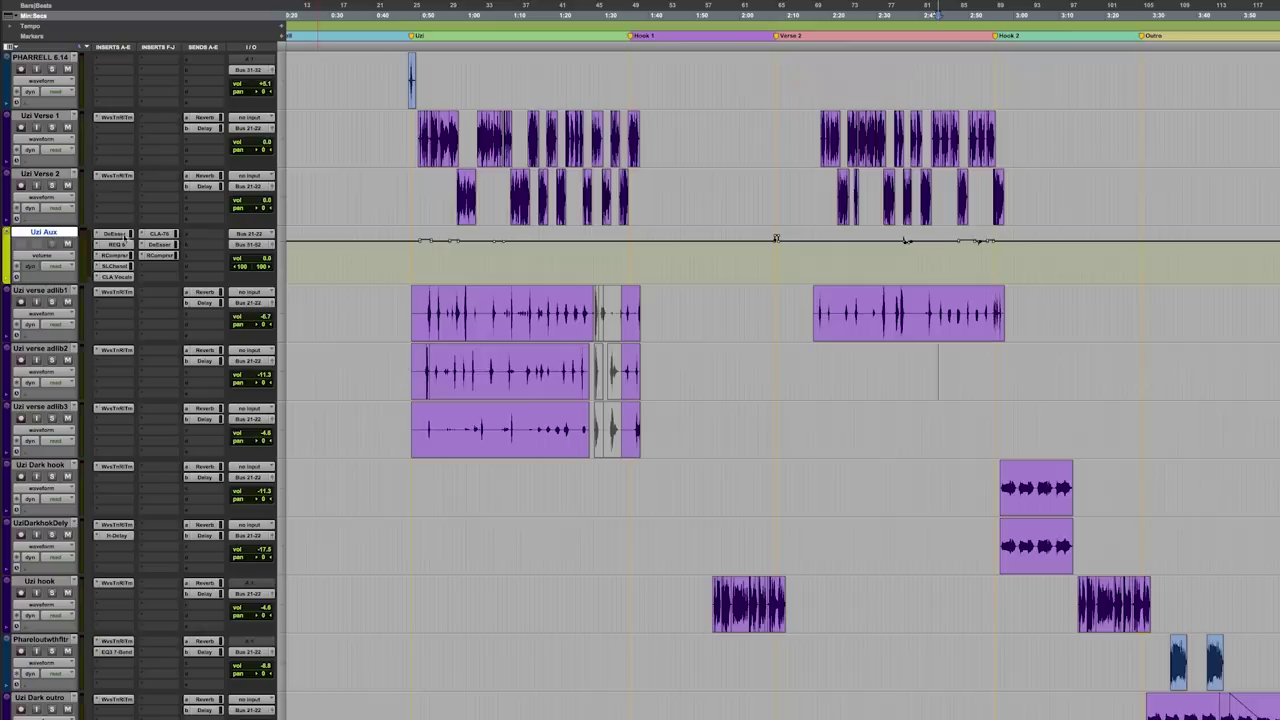
Step: Open each Uzi Aux insert: DeEsser, REQ 6, Renaissance Compressor, SSL E-Channel, CLA Vocals, CLA-76
left_click(119, 234)
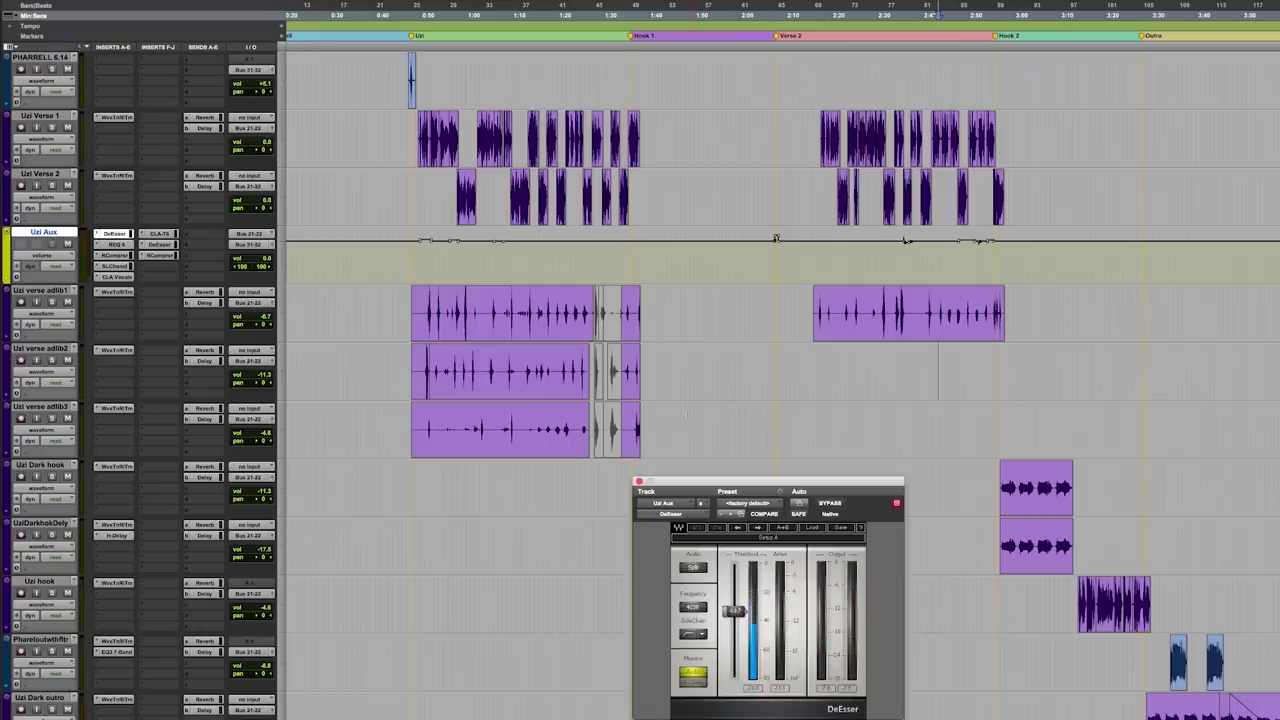
left_click_drag(711, 478, 690, 224)
left_click(117, 245)
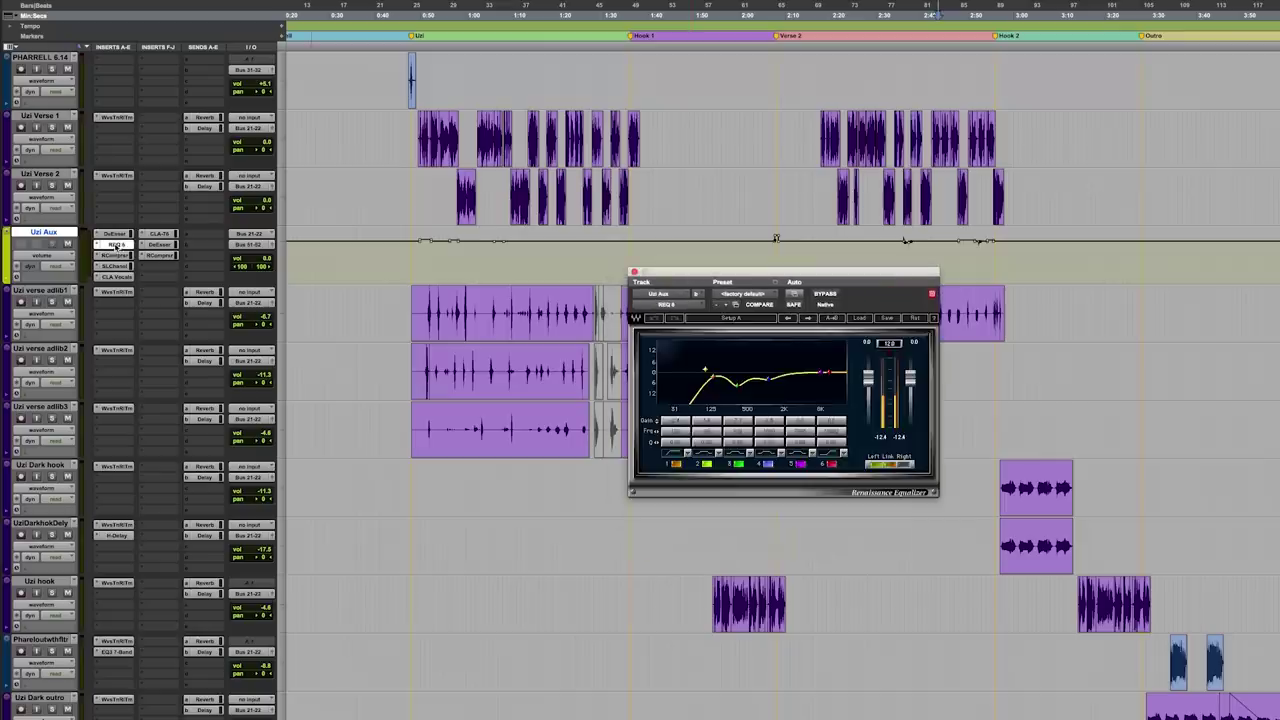
left_click(115, 256)
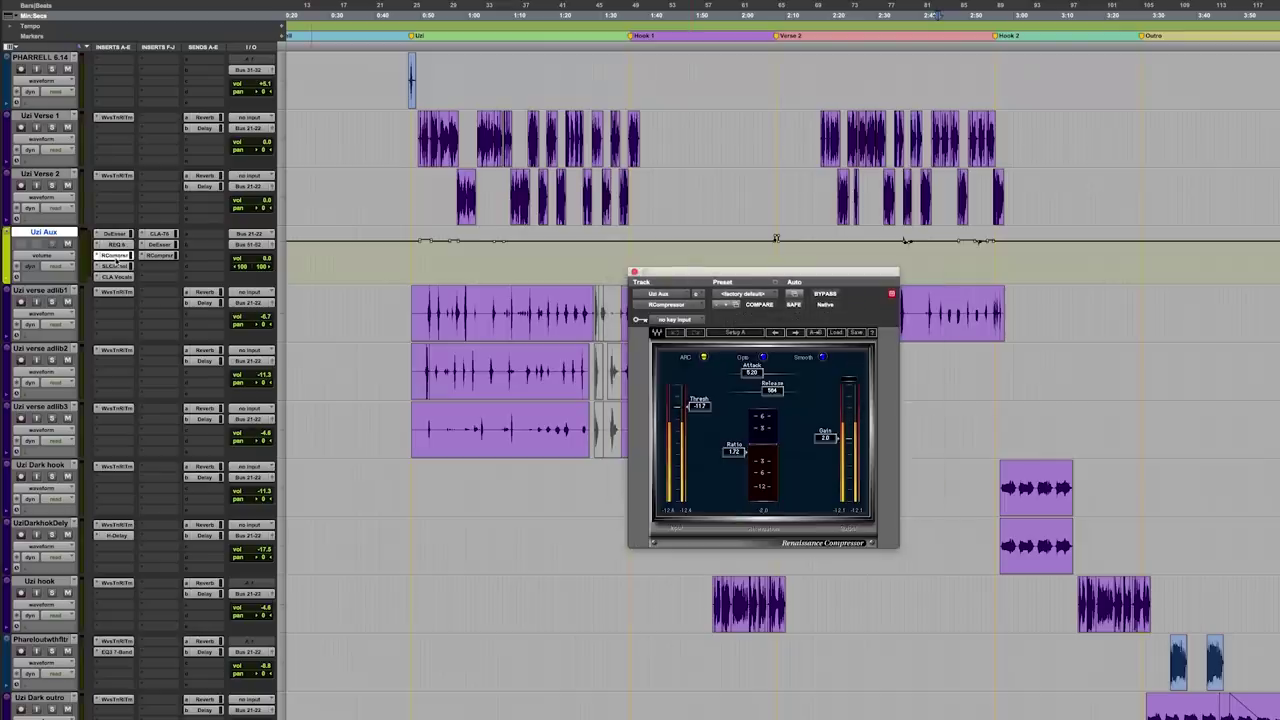
left_click(116, 266)
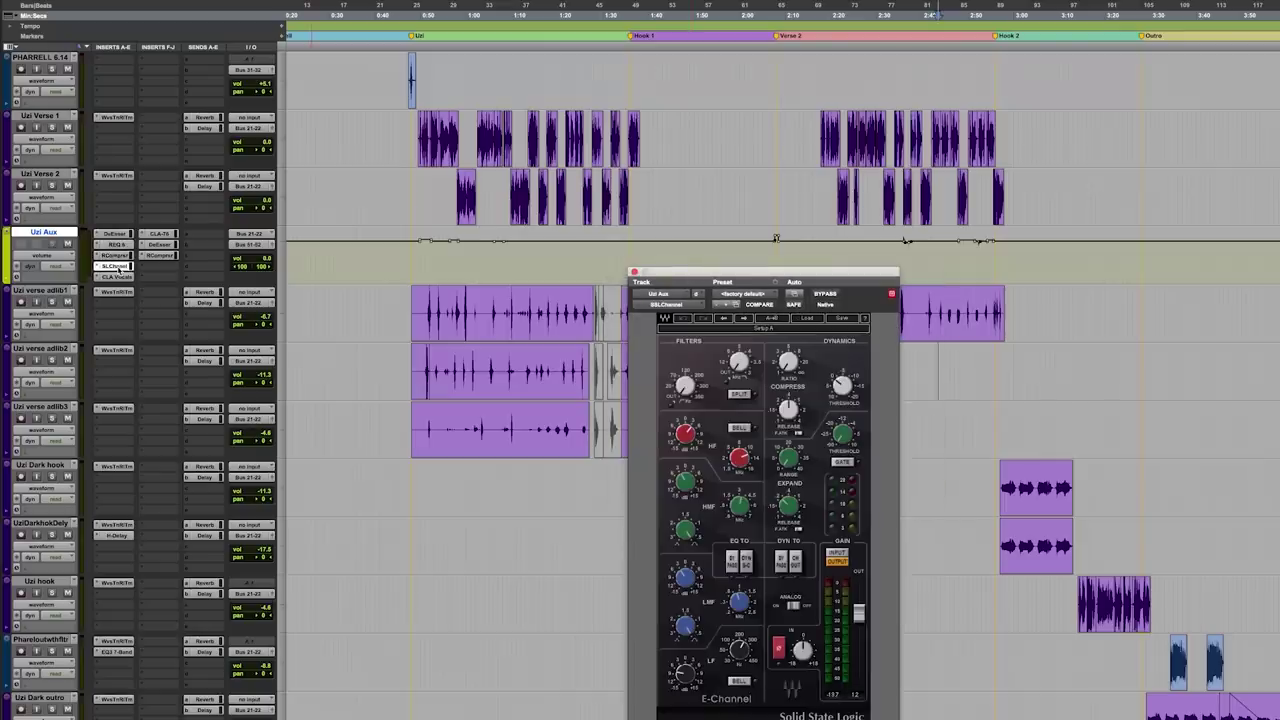
left_click(115, 277)
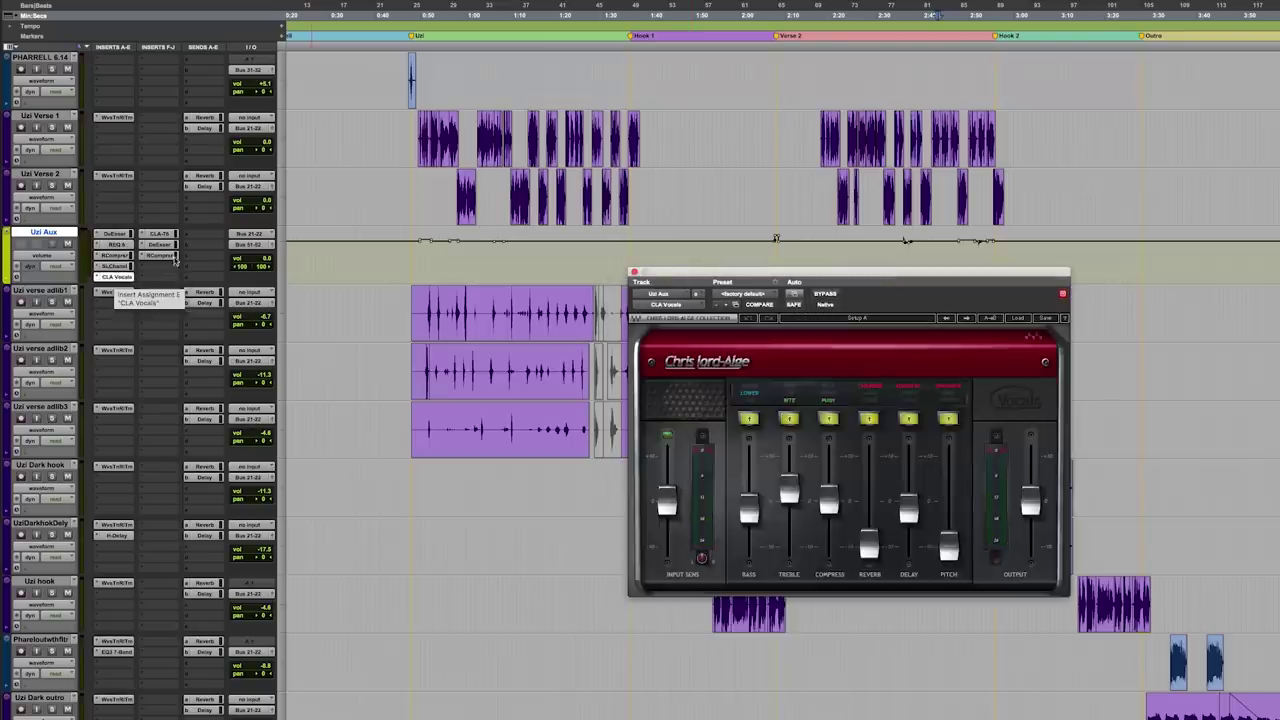
left_click(160, 234)
left_click(160, 245)
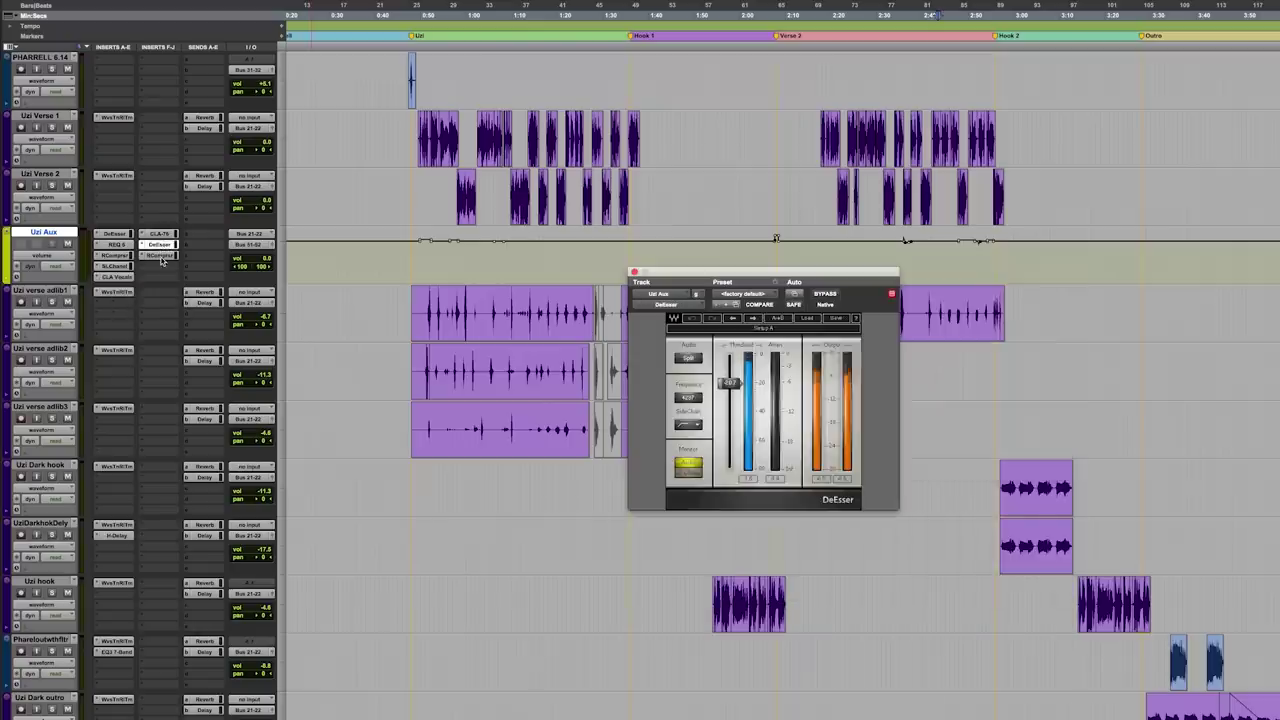
left_click(160, 256)
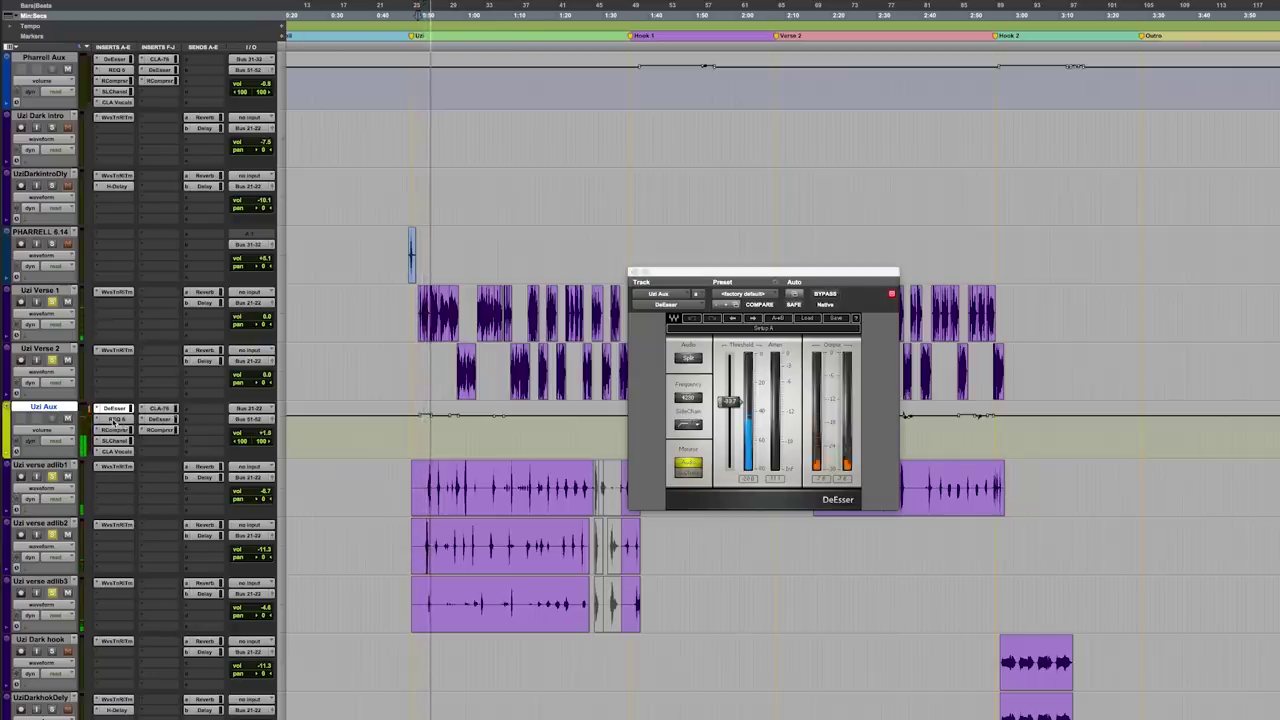
Step: Review REQ 6, SSL E-Channel, CLA Vocals, CLA-76 and DeEsser settings, ending on the Renaissance Compressor
left_click(115, 420)
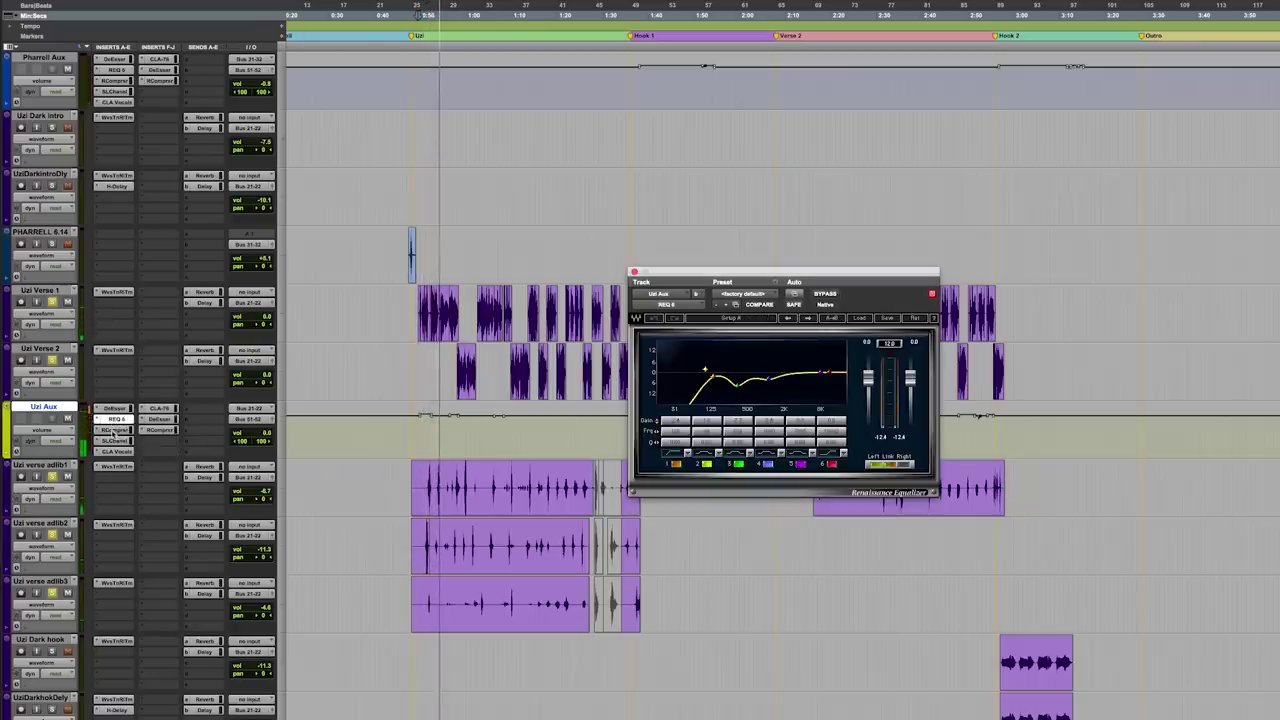
left_click(113, 433)
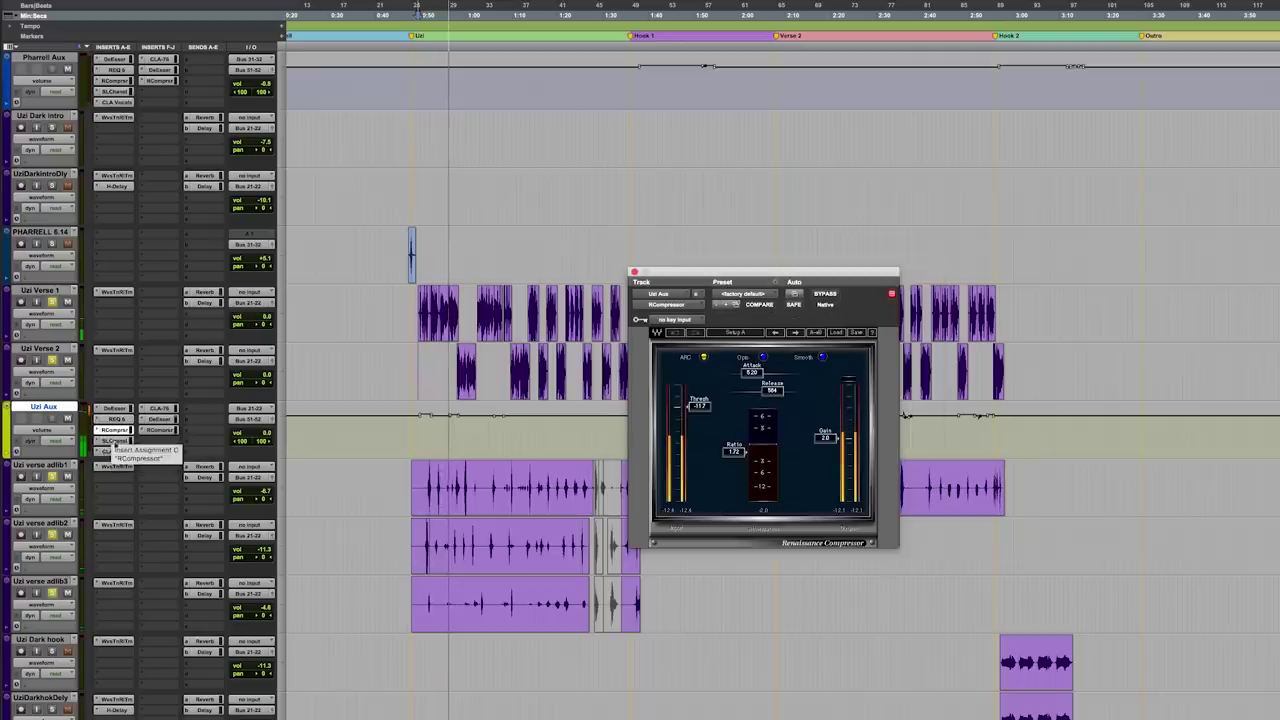
left_click(113, 441)
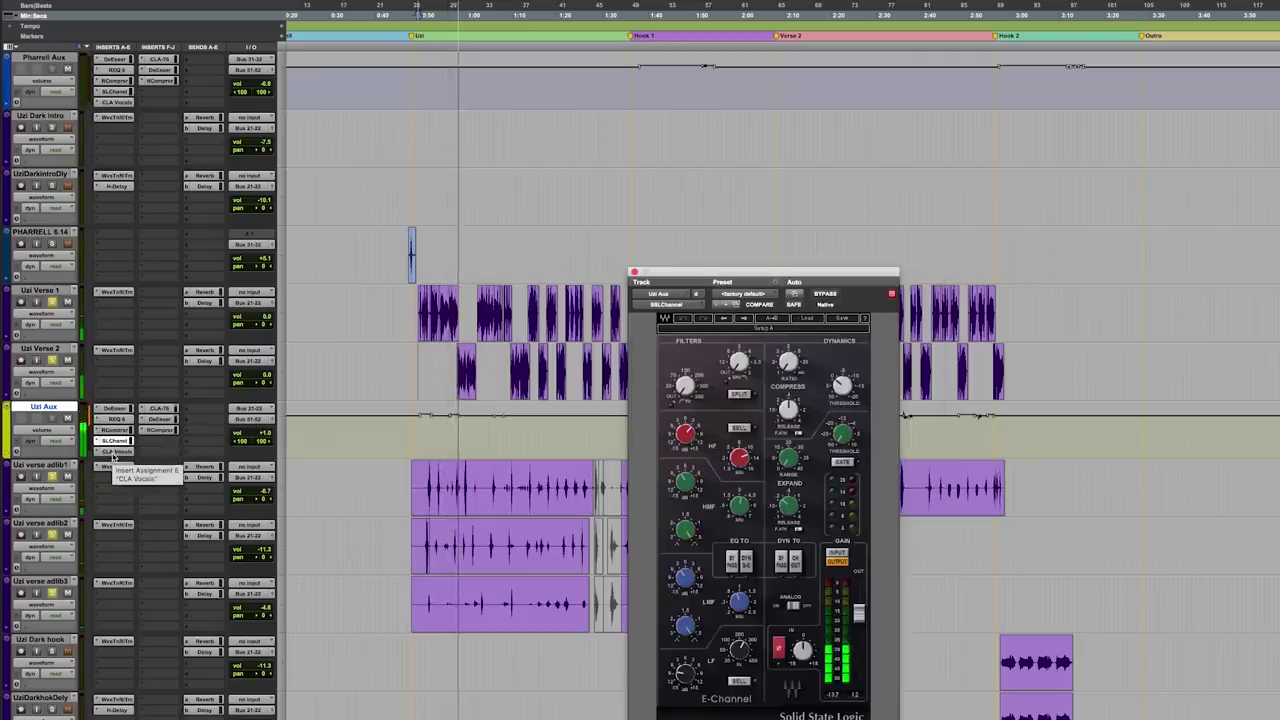
left_click(117, 451)
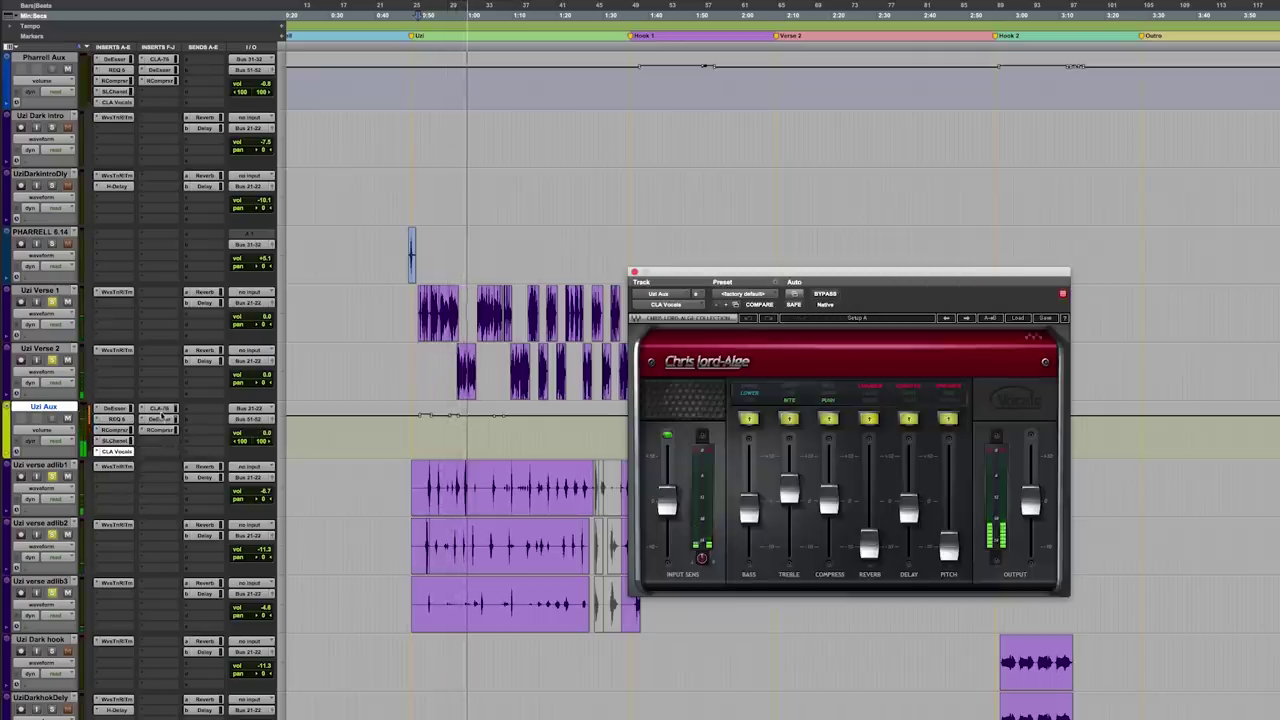
left_click(159, 409)
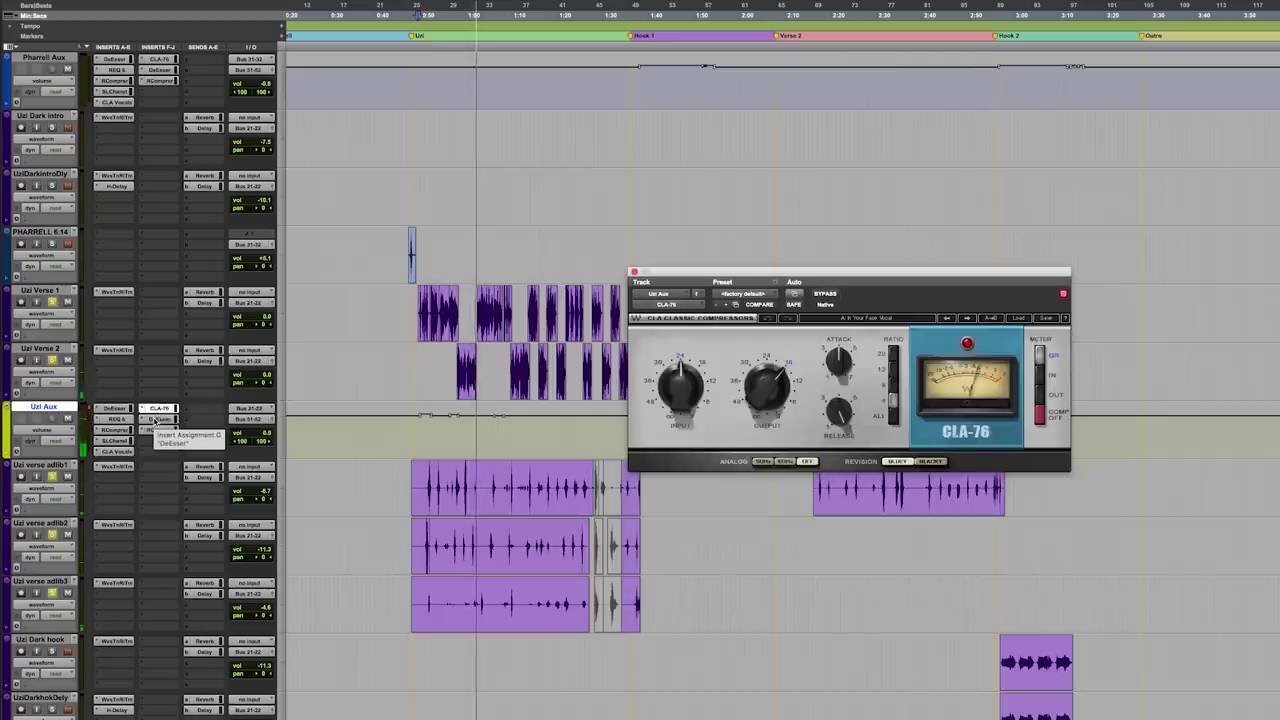
left_click(156, 419)
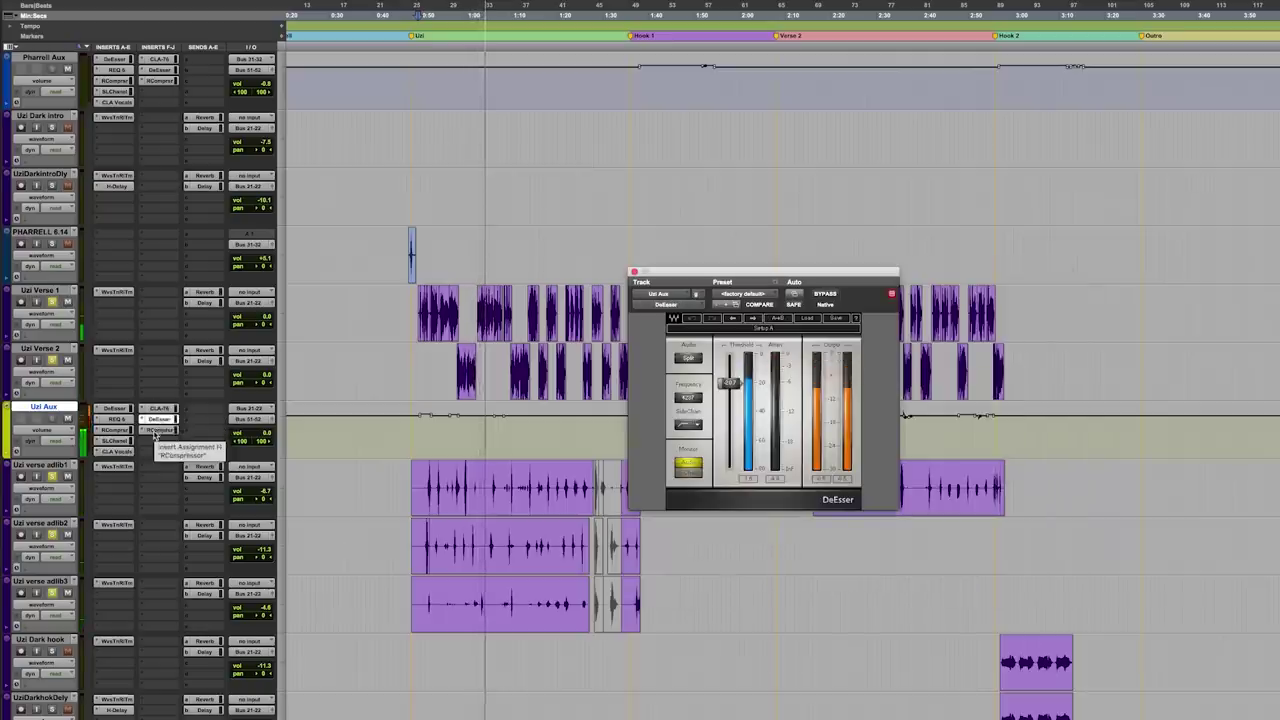
left_click(155, 432)
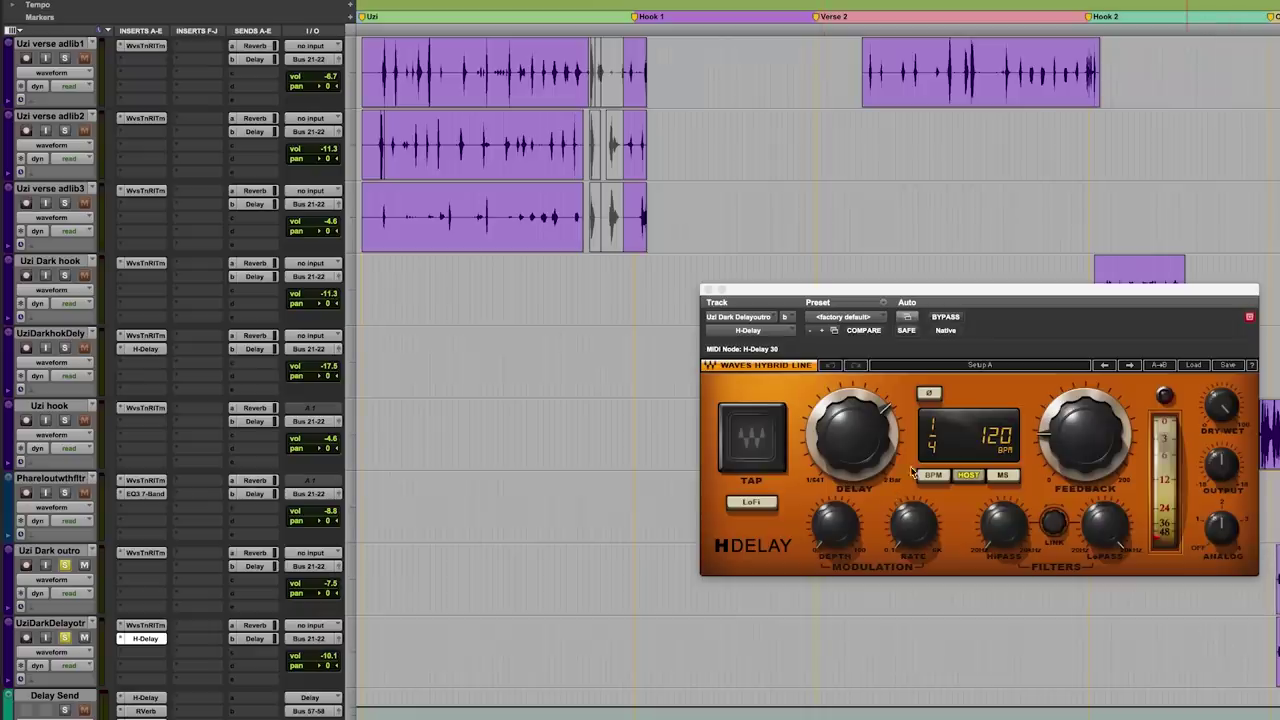
Step: Turn the dark delay's H-Delay Delay knob from 1/4 to a 1/2 triplet
left_click_drag(838, 443, 838, 460)
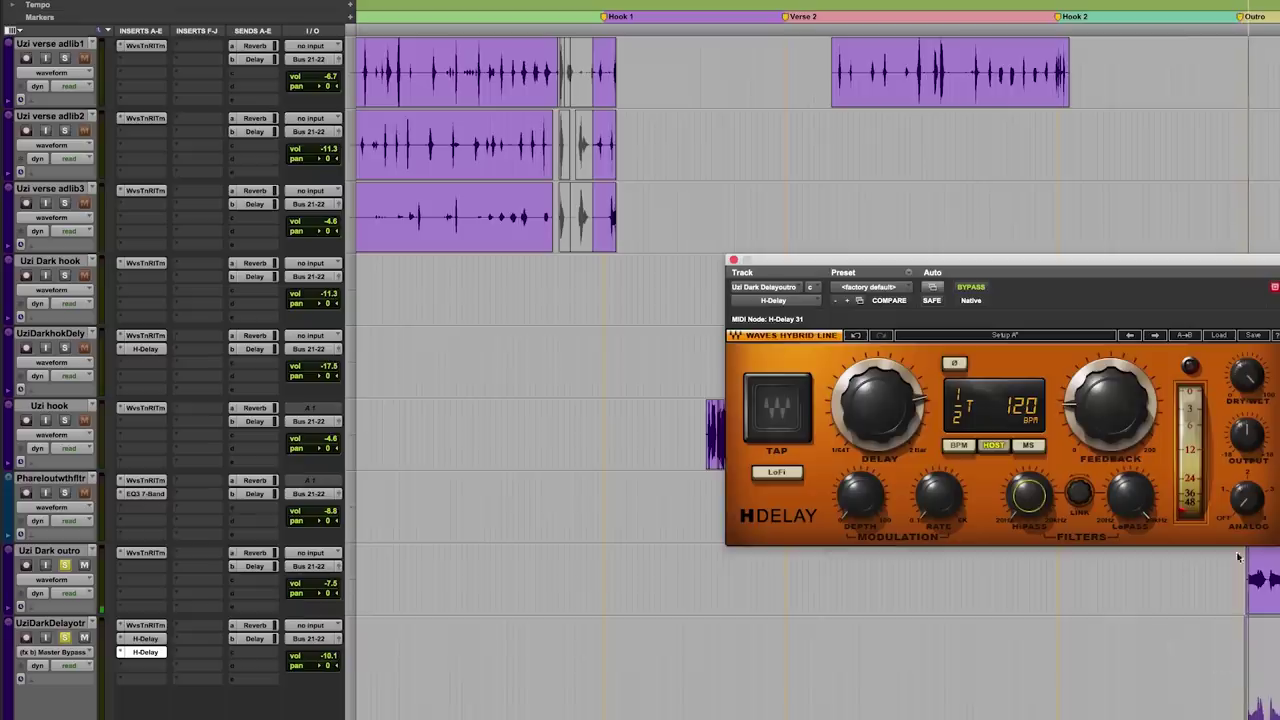
Step: Raise the H-Delay HiPass filter above its minimum to thin the delay's low end
left_click(1031, 500)
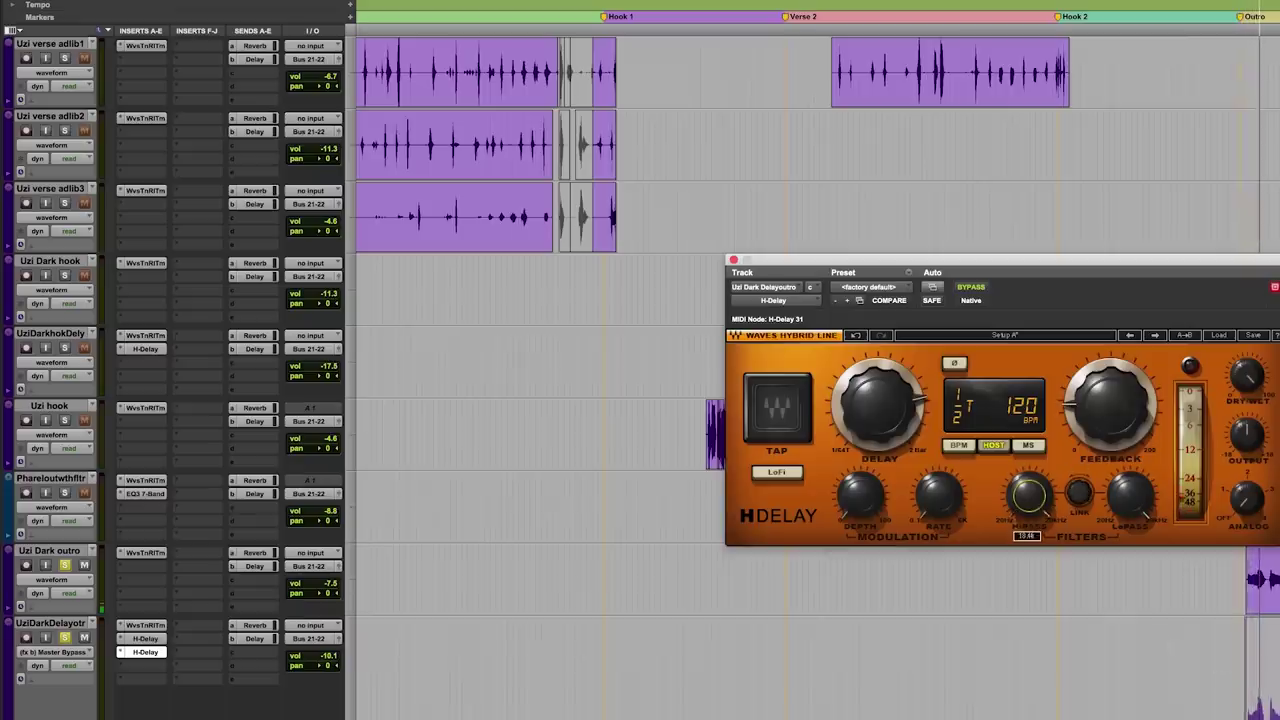